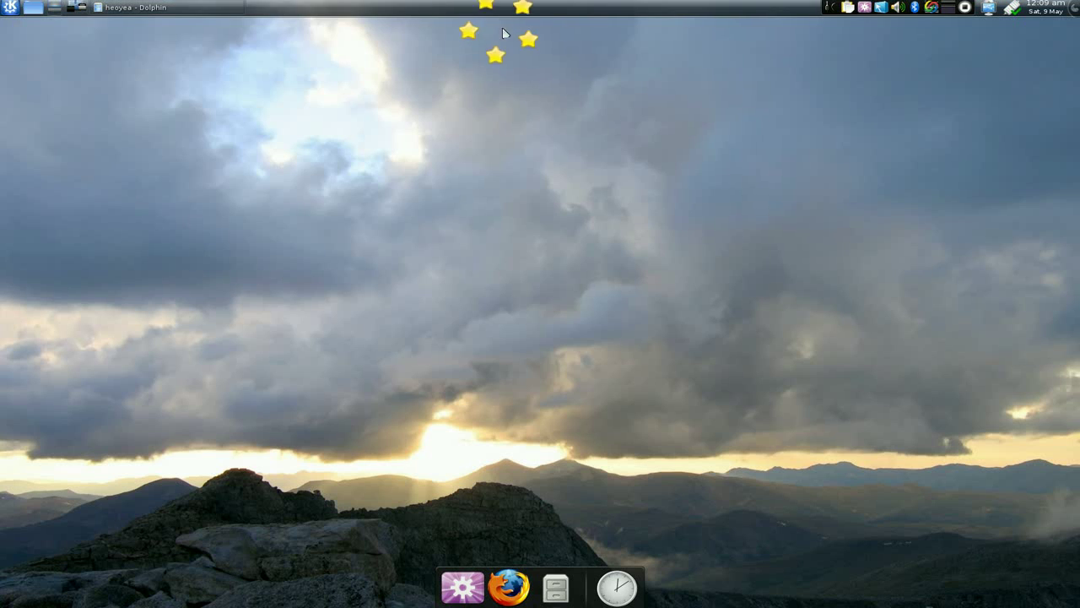
Step: Open the top panel's settings and move the panel to the bottom edge and back to the top
{"action": "right_click", "coordinate": [538, 11]}
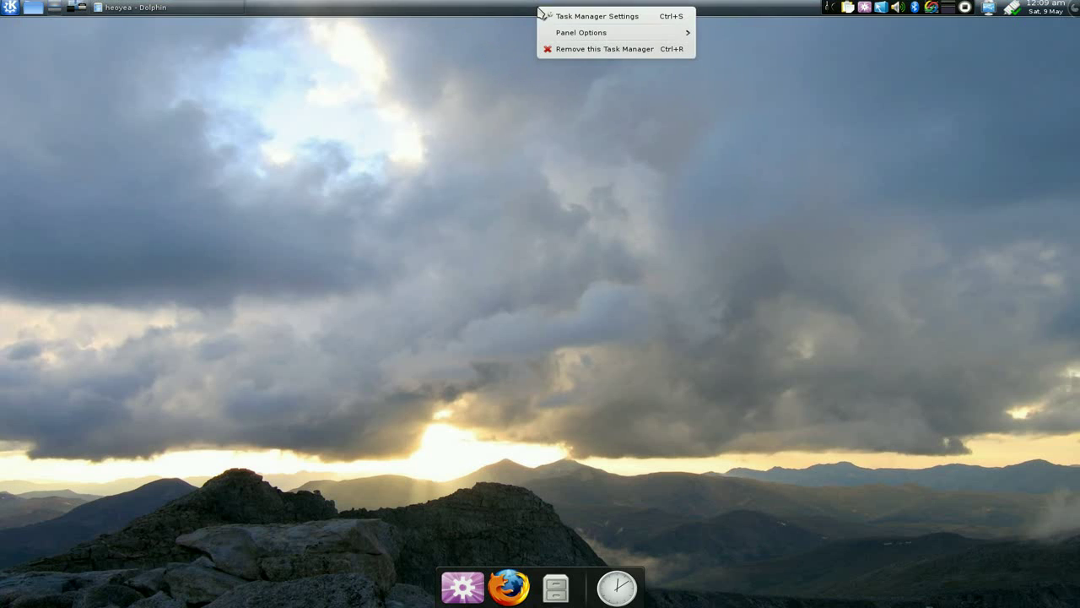
{"action": "mouse_move", "coordinate": [608, 35]}
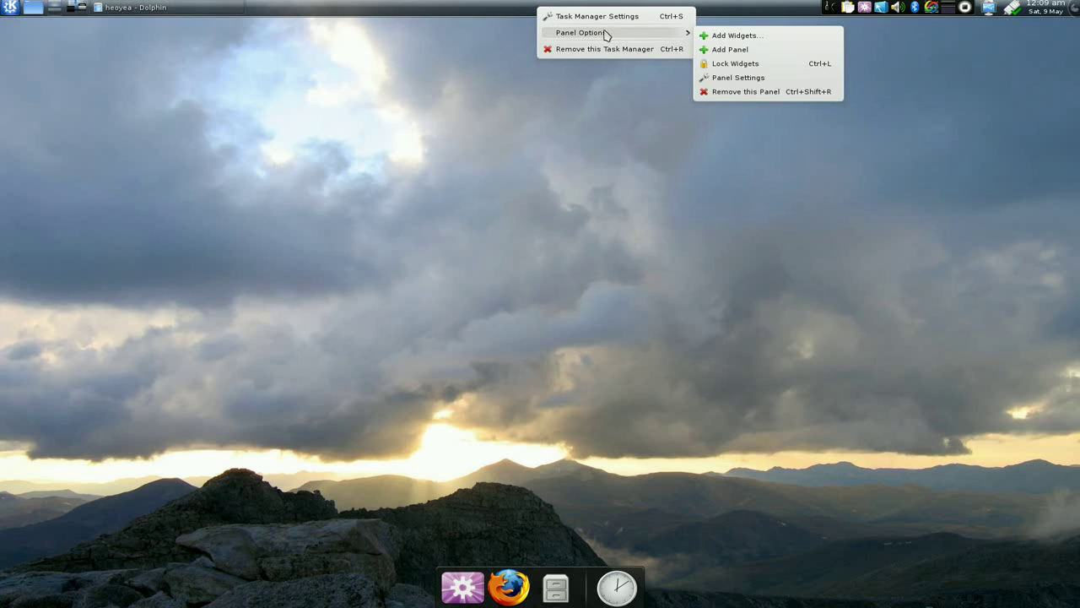
{"action": "left_click", "coordinate": [738, 78]}
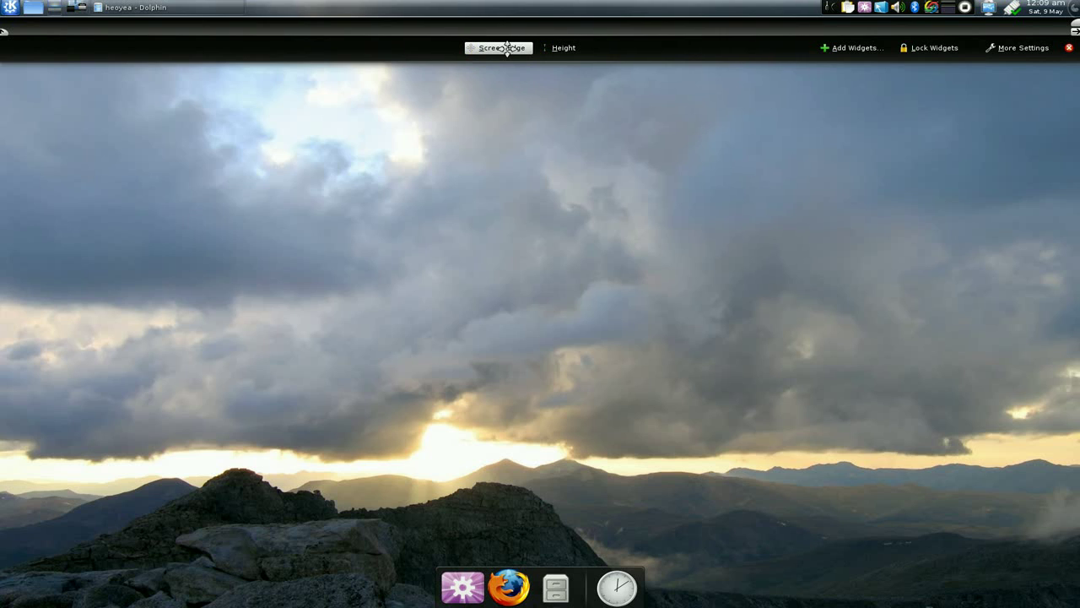
{"action": "left_click_drag", "start_coordinate": [503, 47], "coordinate": [491, 506]}
{"action": "left_click_drag", "start_coordinate": [502, 559], "coordinate": [516, 46]}
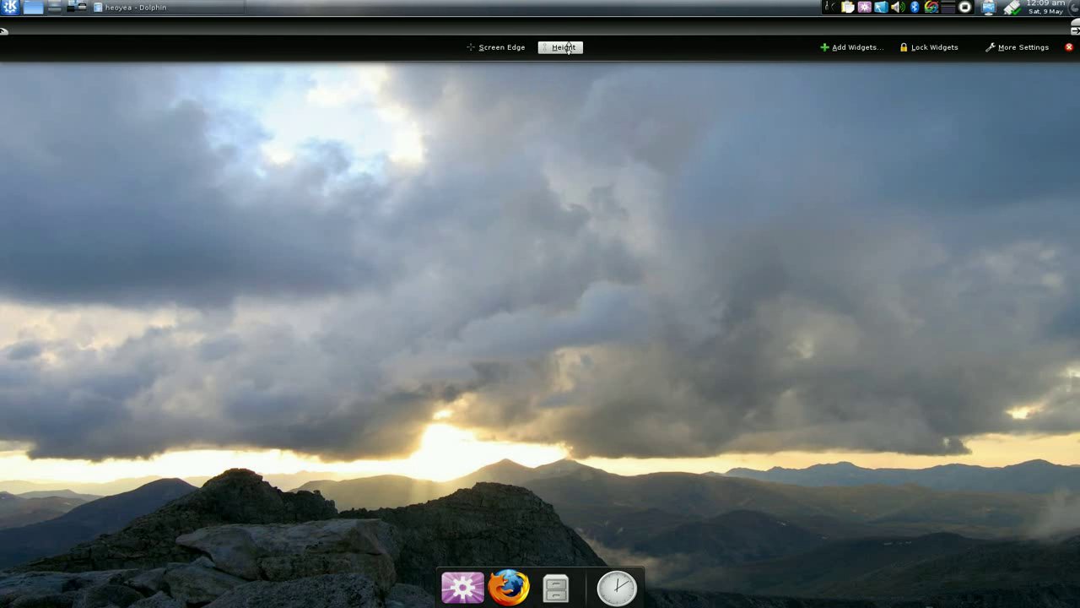
Step: Shrink the top panel's height slightly and close the panel settings toolbar
{"action": "key", "text": "ctrl+super"}
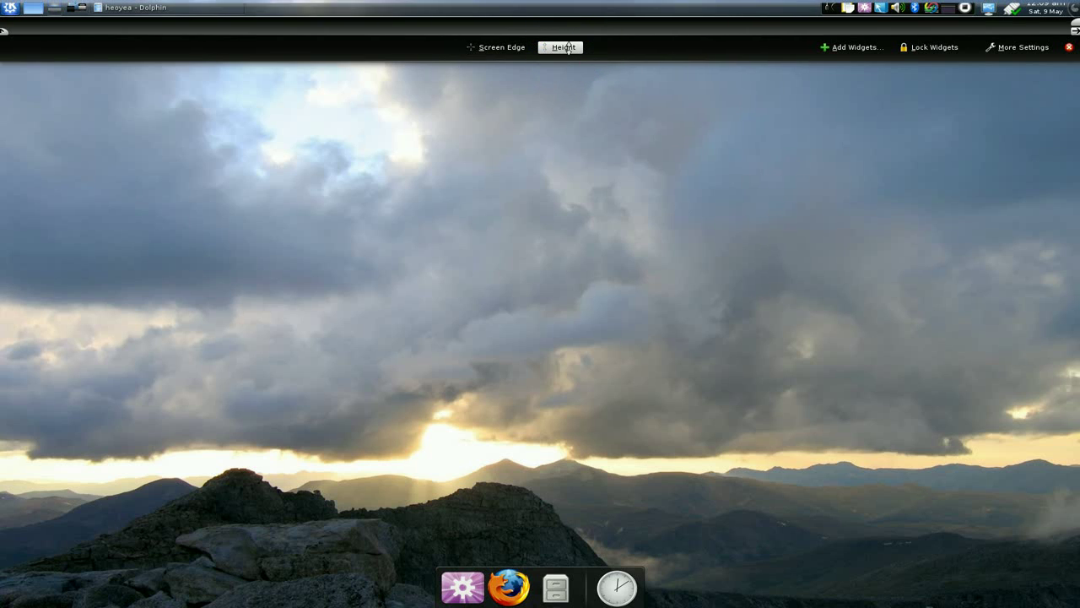
{"action": "left_click", "coordinate": [568, 48]}
{"action": "mouse_move", "coordinate": [568, 48]}
{"action": "left_mouse_down"}
{"action": "mouse_move", "coordinate": [566, 40]}
{"action": "mouse_move", "coordinate": [562, 76]}
{"action": "mouse_move", "coordinate": [561, 53]}
{"action": "left_mouse_up"}
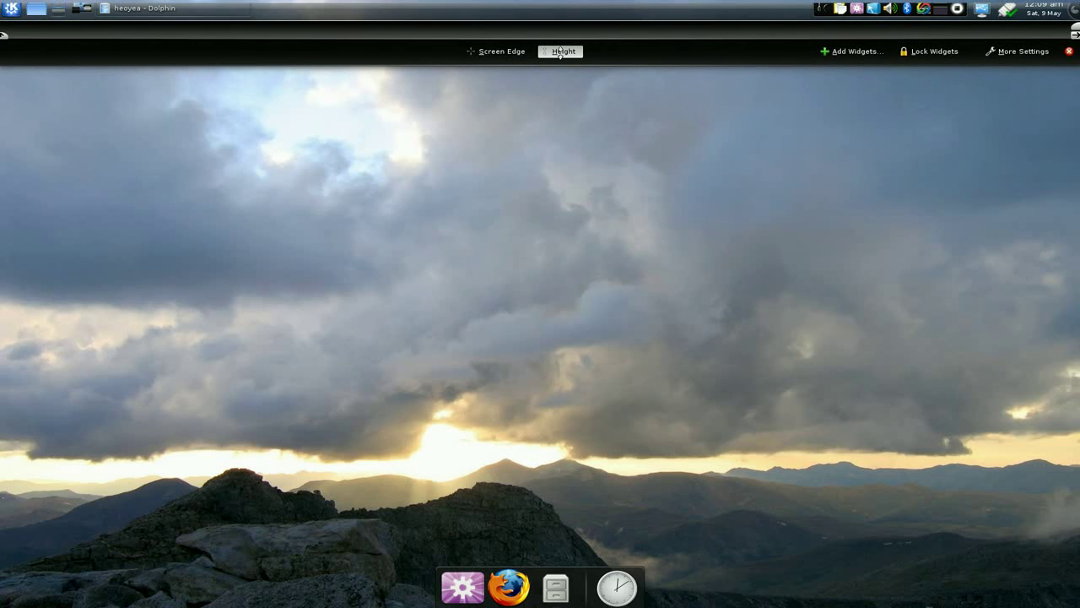
{"action": "left_click", "coordinate": [607, 102]}
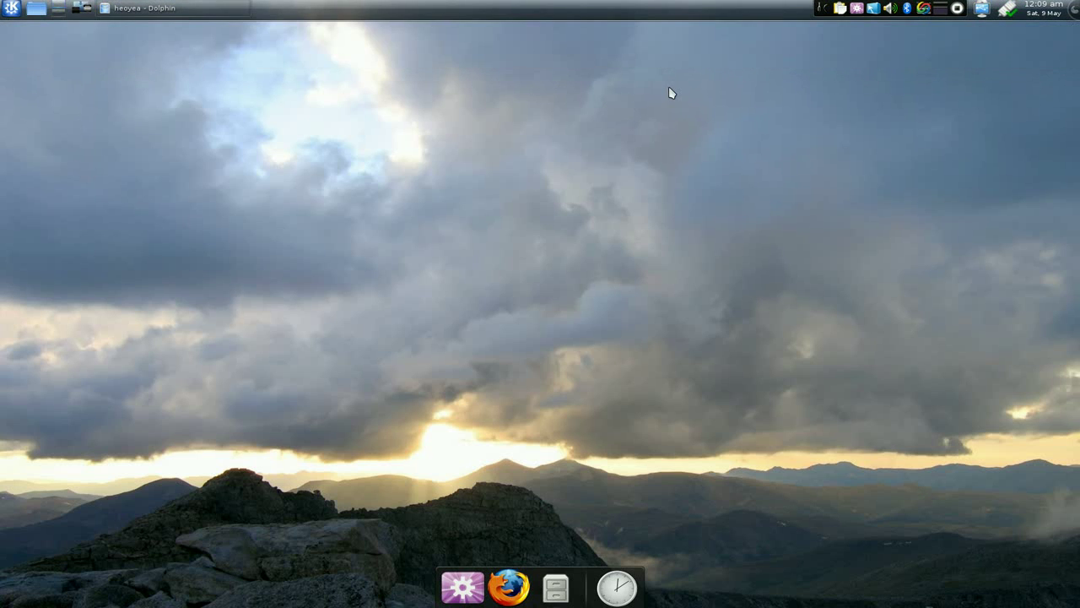
Step: Restore Dolphin to the upper left, add Home to the panel as an icon, then remove it
{"action": "left_click", "coordinate": [567, 598]}
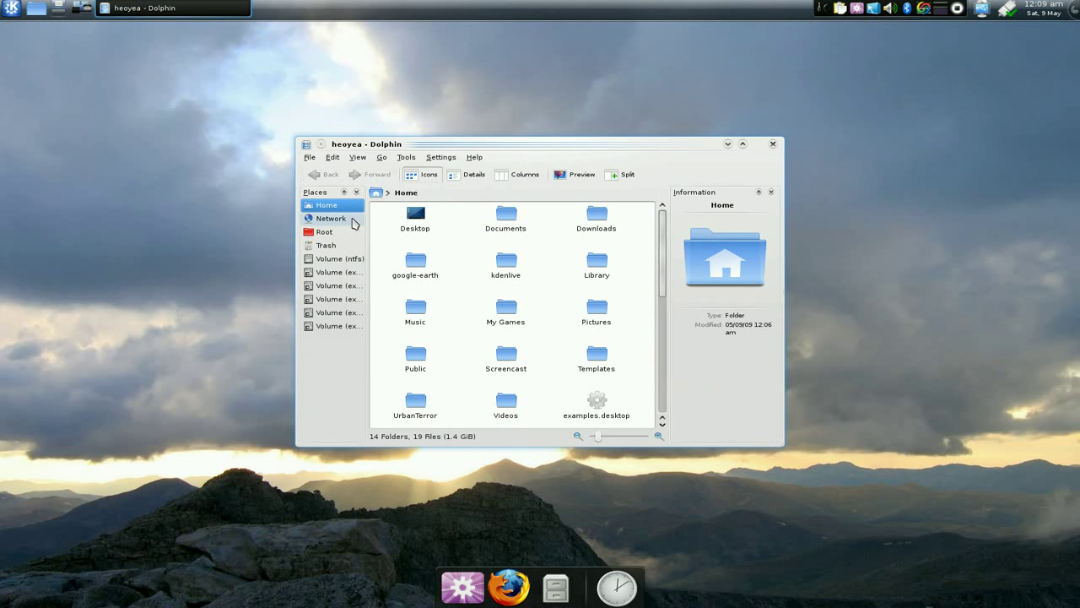
{"action": "left_click_drag", "start_coordinate": [410, 158], "coordinate": [178, 66]}
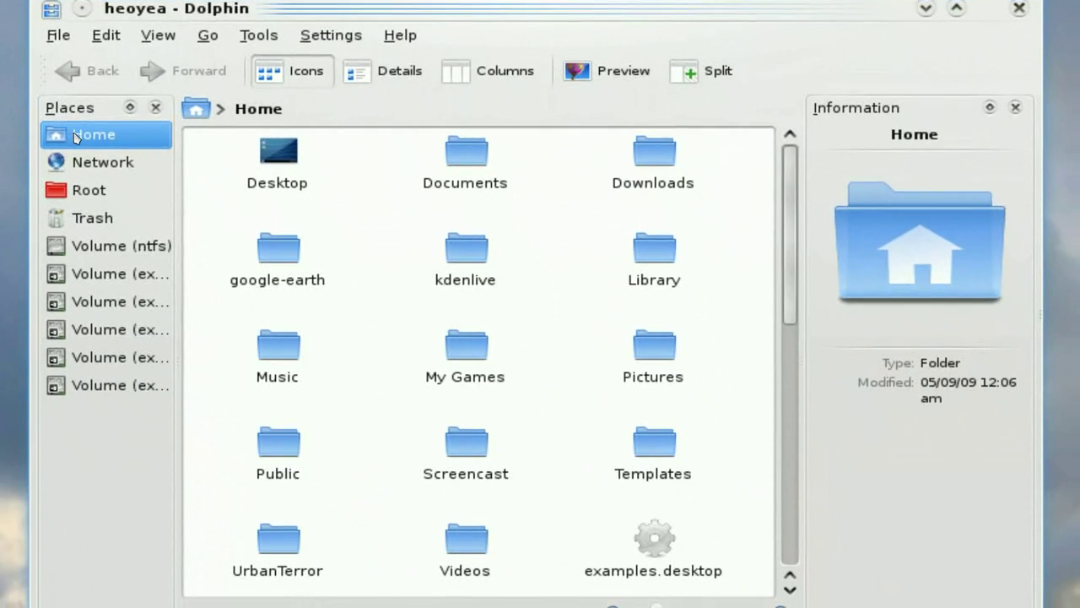
{"action": "left_click_drag", "start_coordinate": [74, 138], "coordinate": [121, 6]}
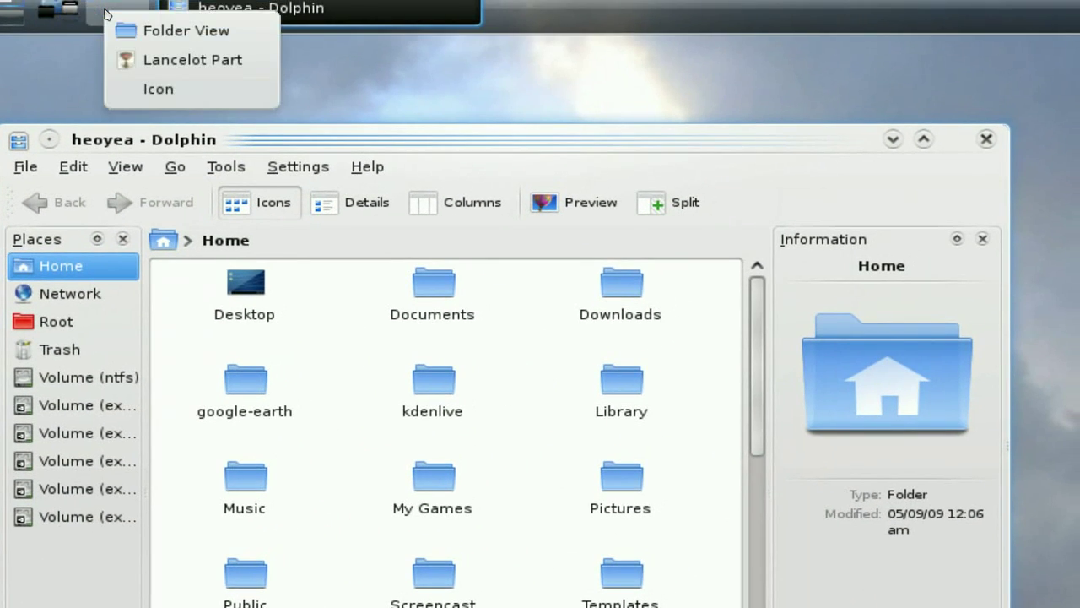
{"action": "left_click", "coordinate": [158, 88]}
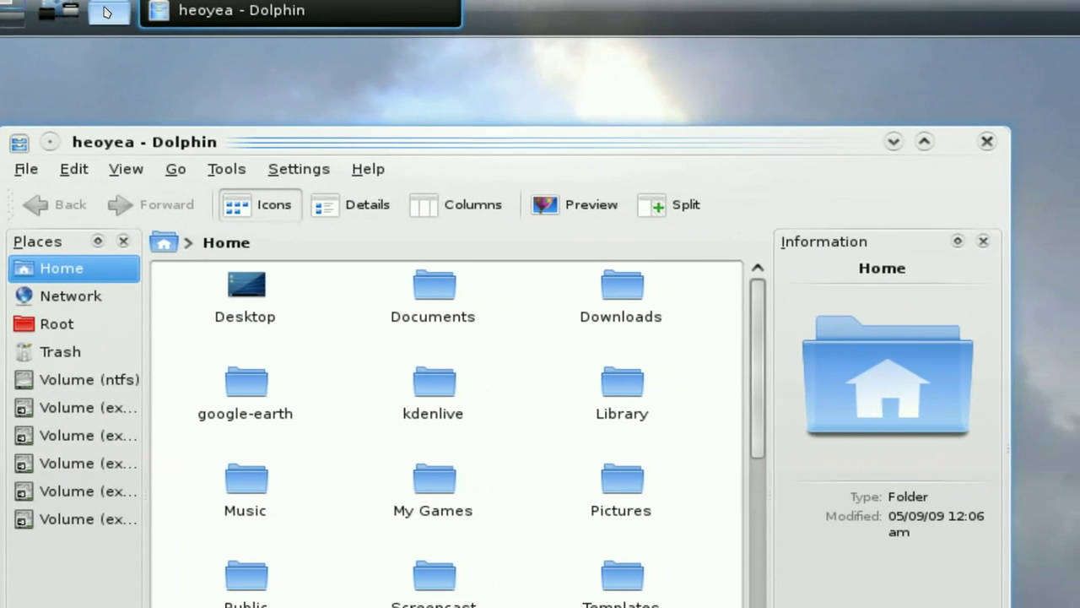
{"action": "right_click", "coordinate": [122, 19]}
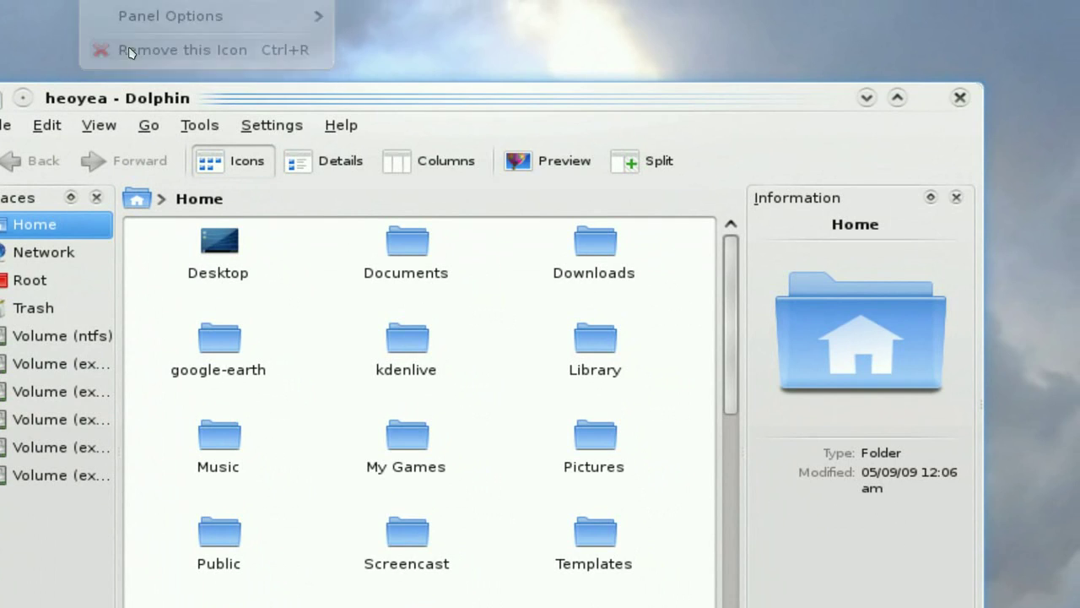
{"action": "left_click", "coordinate": [129, 52]}
{"action": "mouse_move", "coordinate": [124, 14]}
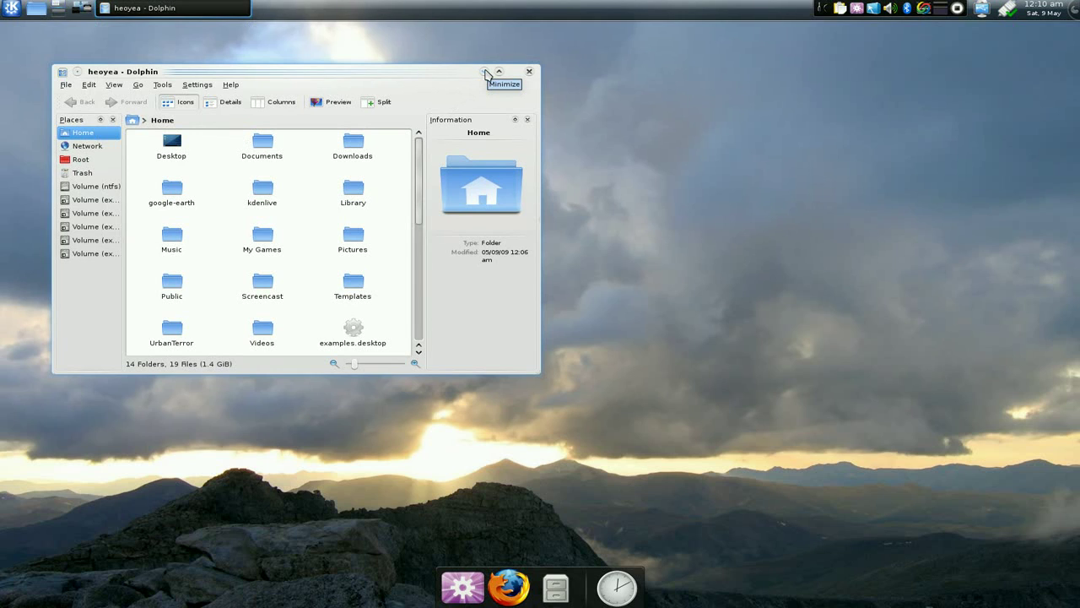
Step: Minimize the Dolphin window, then choose Remove this Task Manager from the taskbar's menu
{"action": "left_click", "coordinate": [485, 72]}
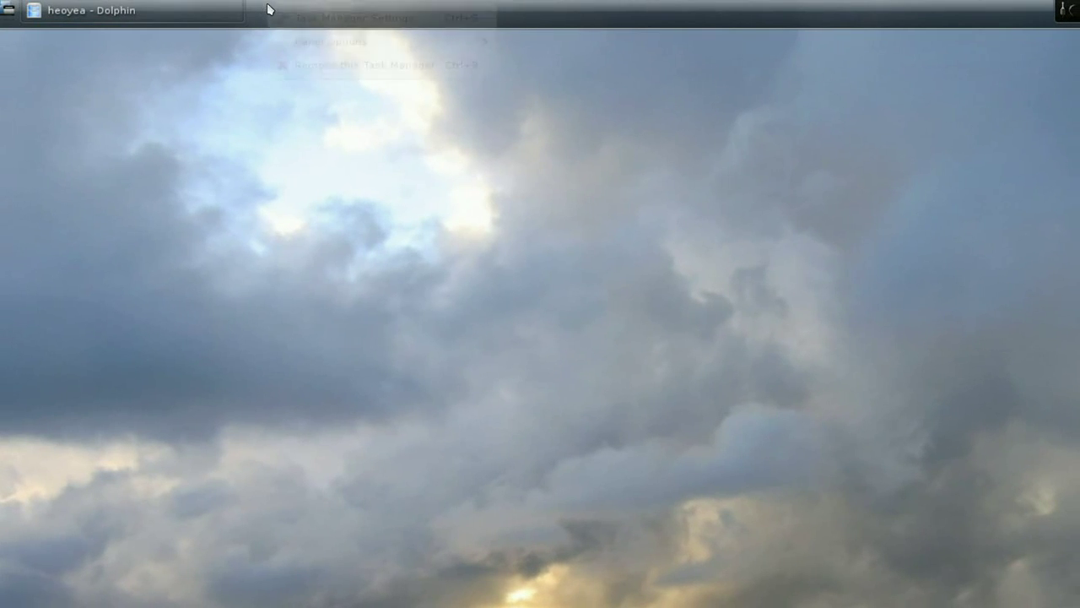
{"action": "right_click", "coordinate": [265, 9]}
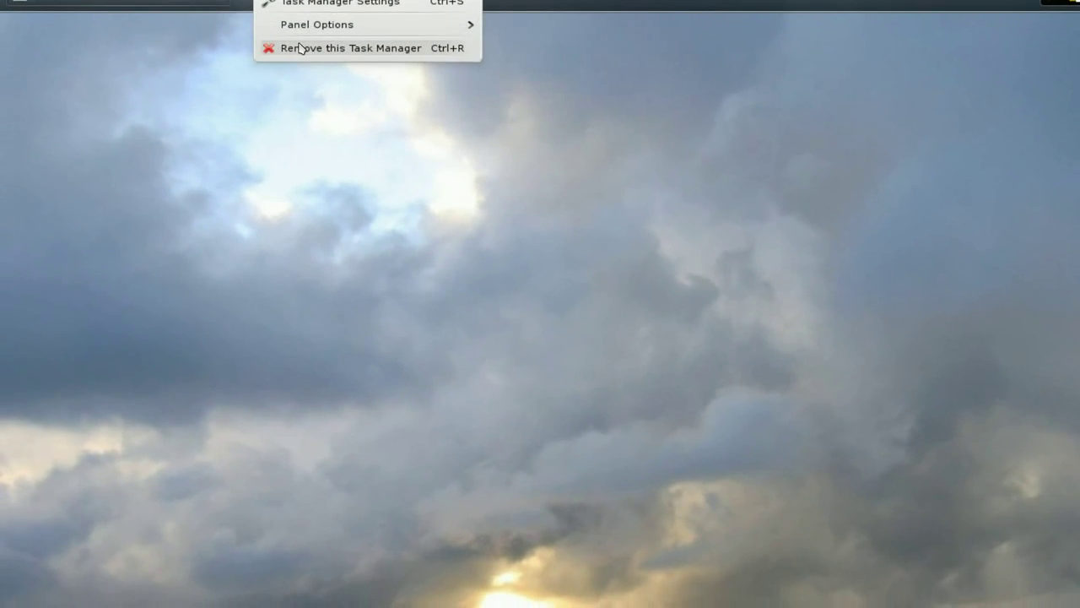
{"action": "left_click", "coordinate": [300, 48]}
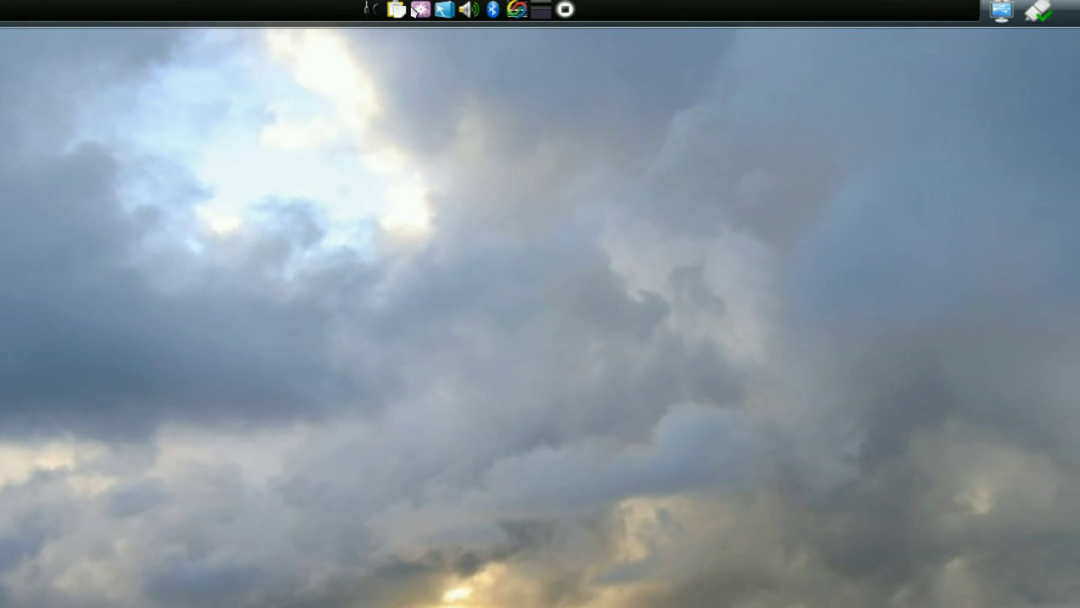
Step: Search Add Widgets for 'task' and drag the Task Manager widget onto the top panel
{"action": "right_click", "coordinate": [468, 11]}
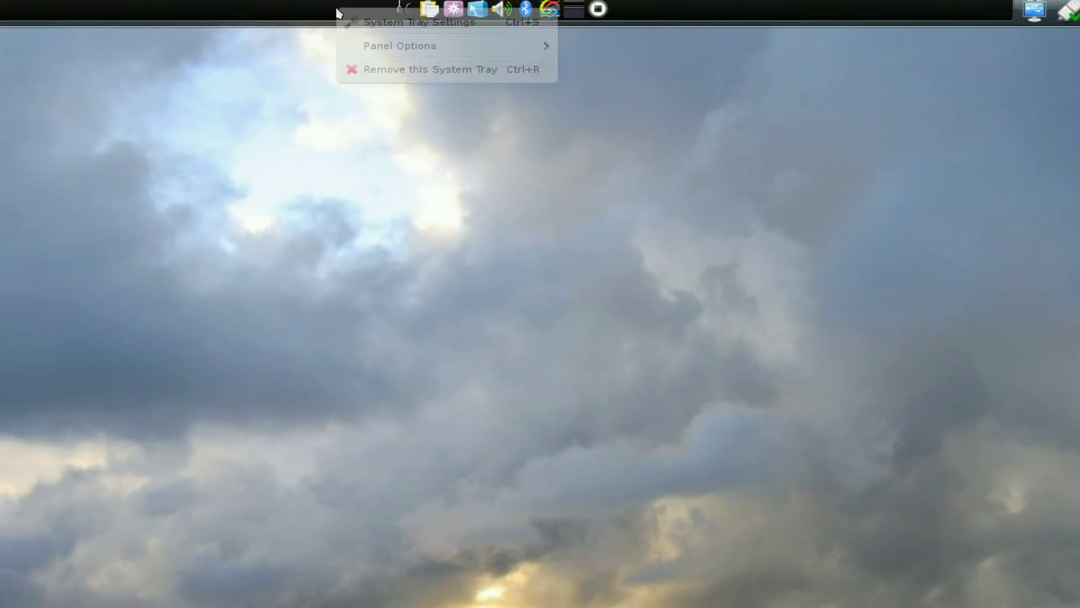
{"action": "mouse_move", "coordinate": [350, 34]}
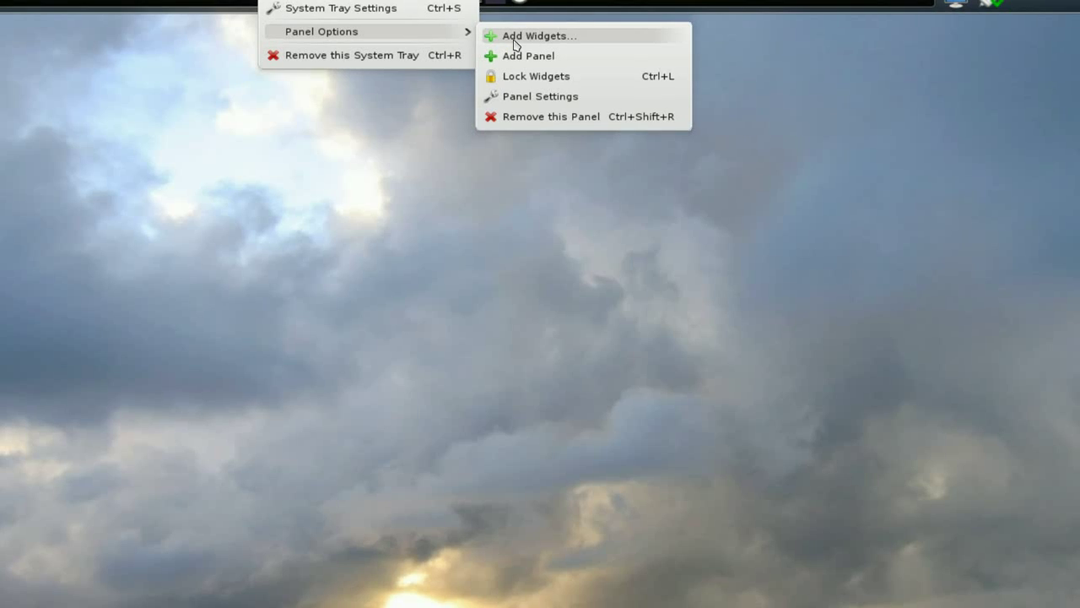
{"action": "left_click", "coordinate": [512, 42]}
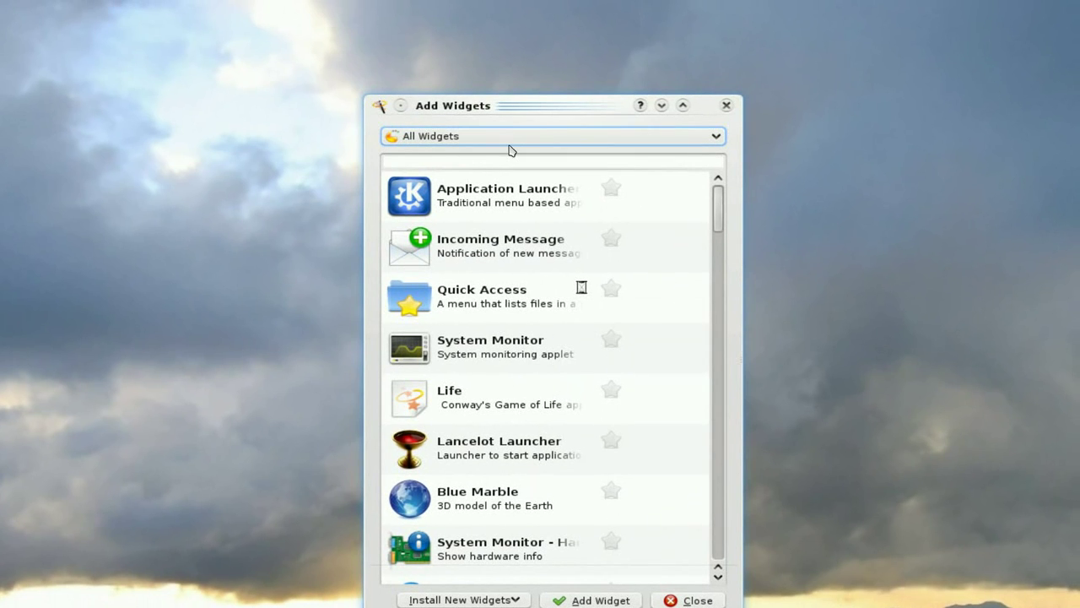
{"action": "type", "text": "task"}
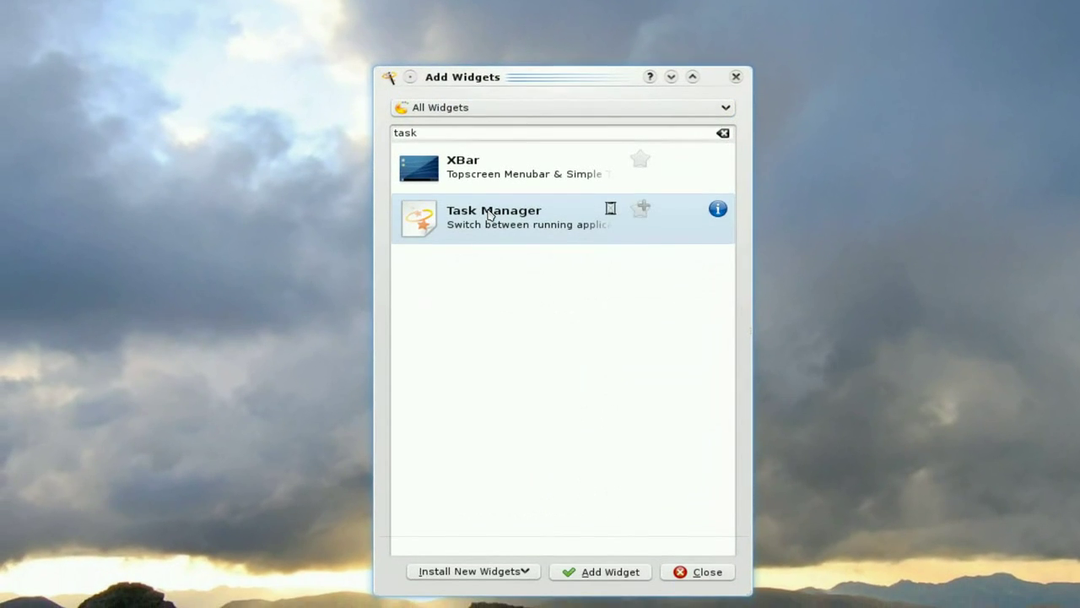
{"action": "left_click_drag", "start_coordinate": [486, 245], "coordinate": [97, 9]}
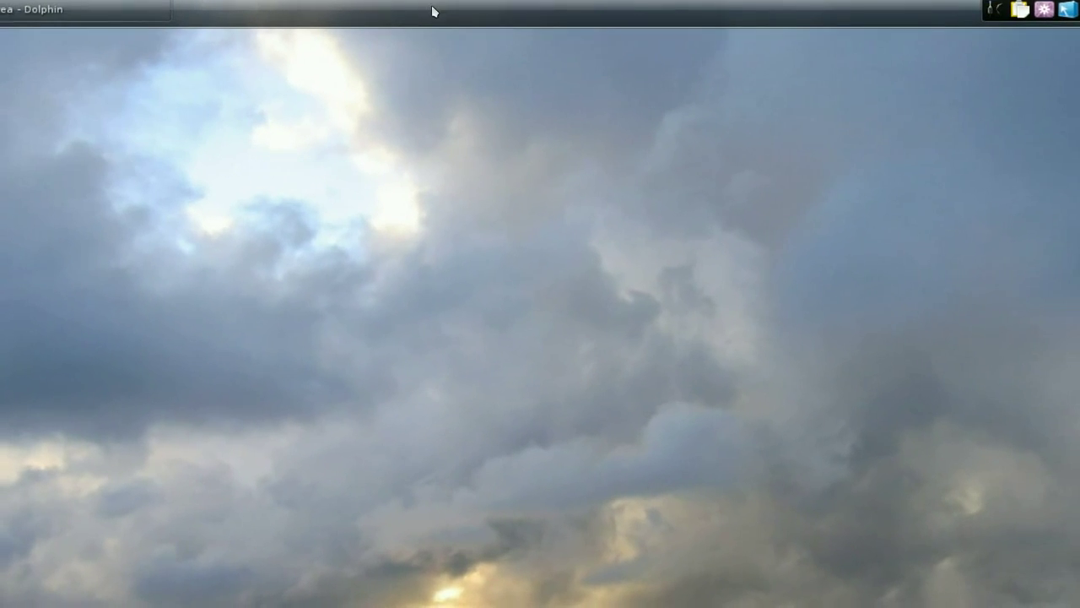
Step: Choose Lock Widgets in Panel Options, then confirm the menu now offers Unlock Widgets
{"action": "right_click", "coordinate": [370, 8]}
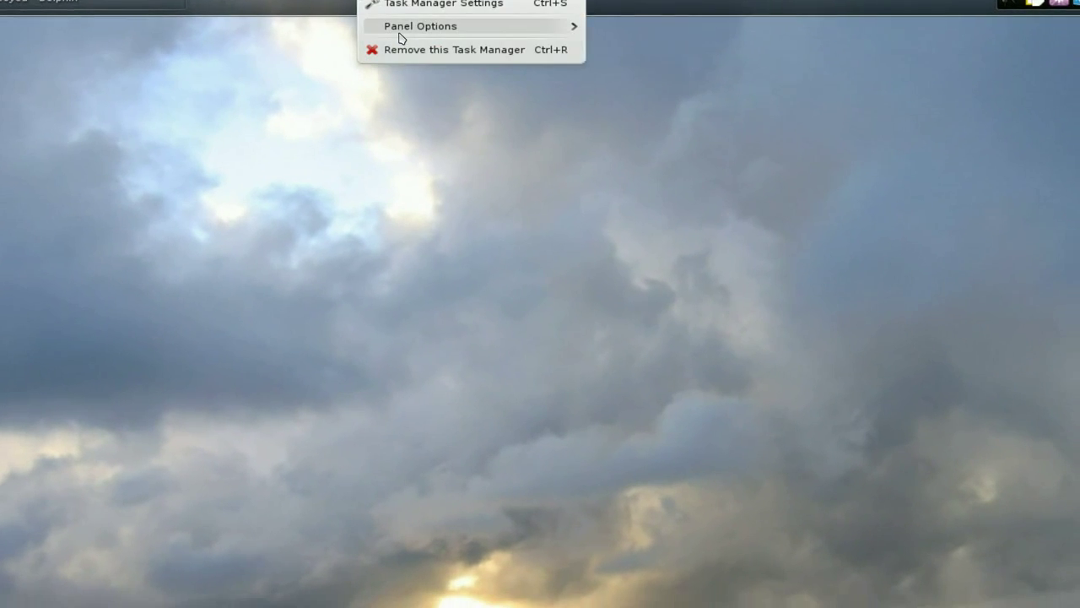
{"action": "mouse_move", "coordinate": [443, 42]}
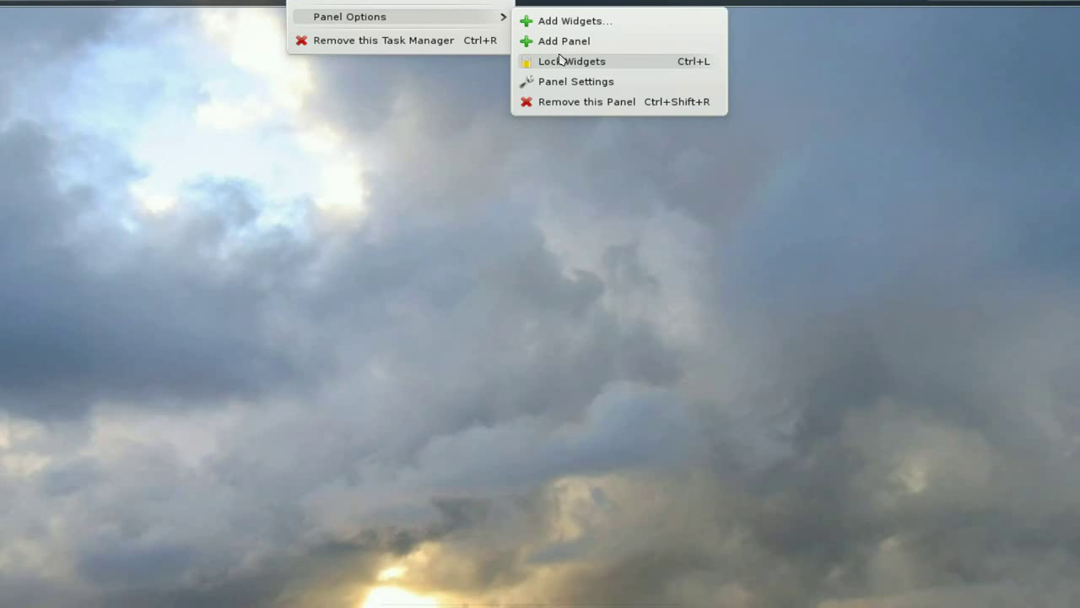
{"action": "left_click", "coordinate": [625, 71]}
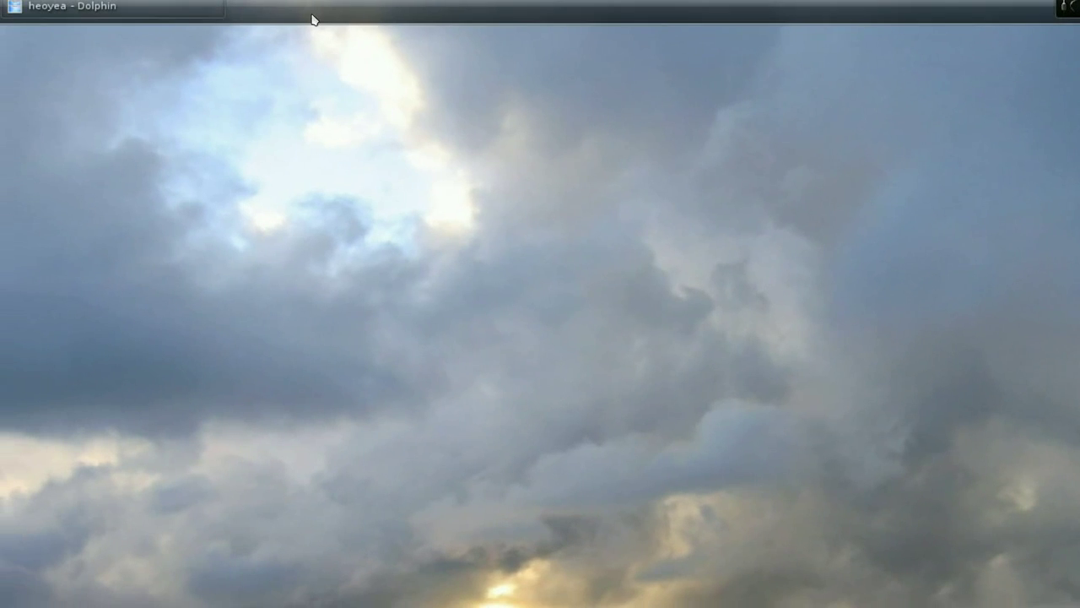
{"action": "right_click", "coordinate": [295, 17]}
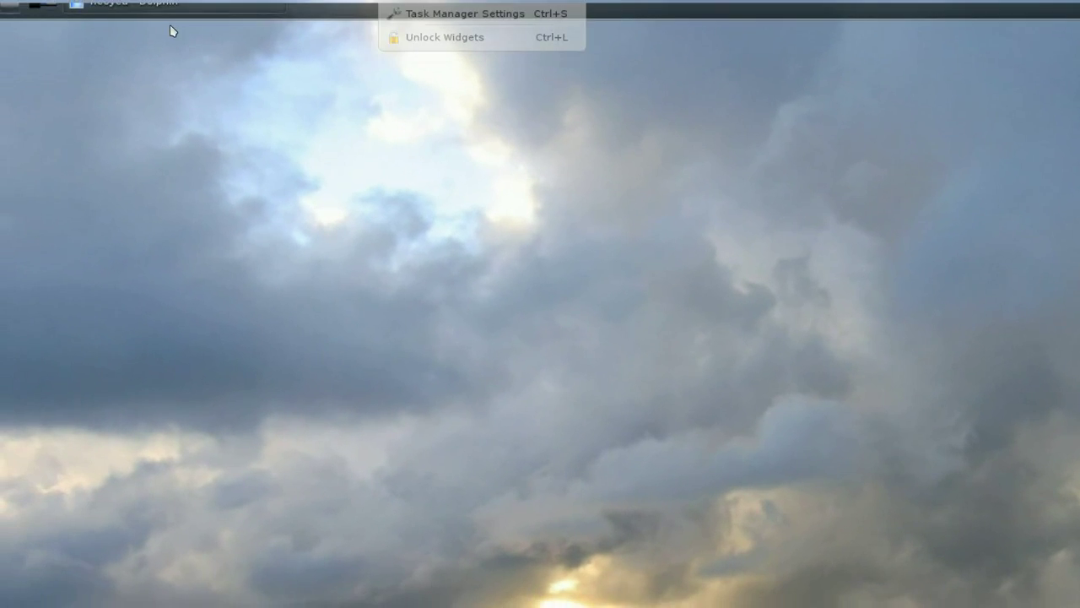
{"action": "left_click", "coordinate": [169, 30]}
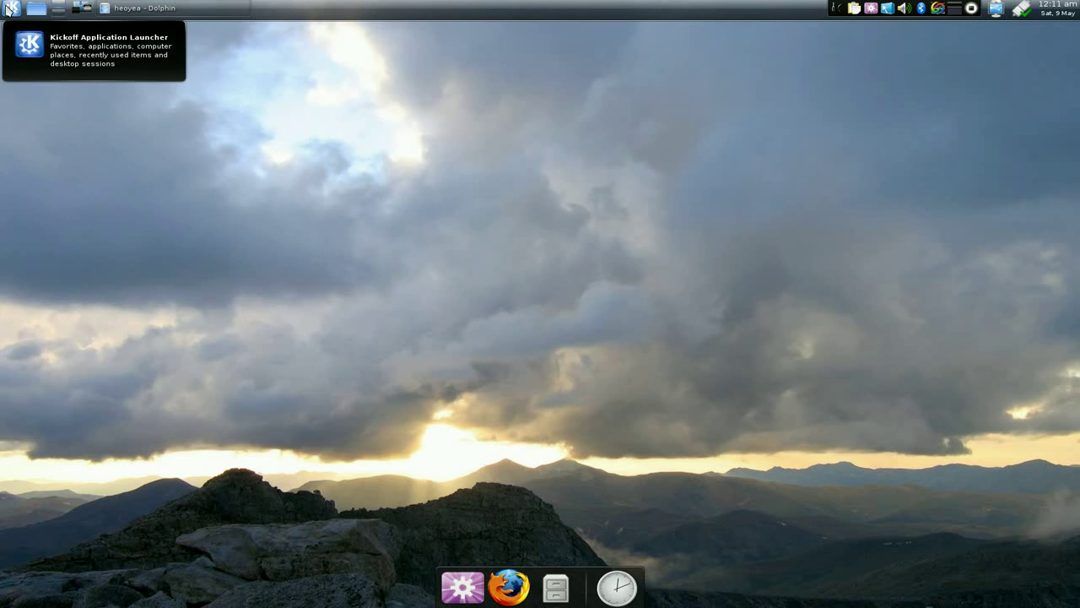
Step: Launch System Settings from the application launcher, then minimize it
{"action": "left_click", "coordinate": [9, 9]}
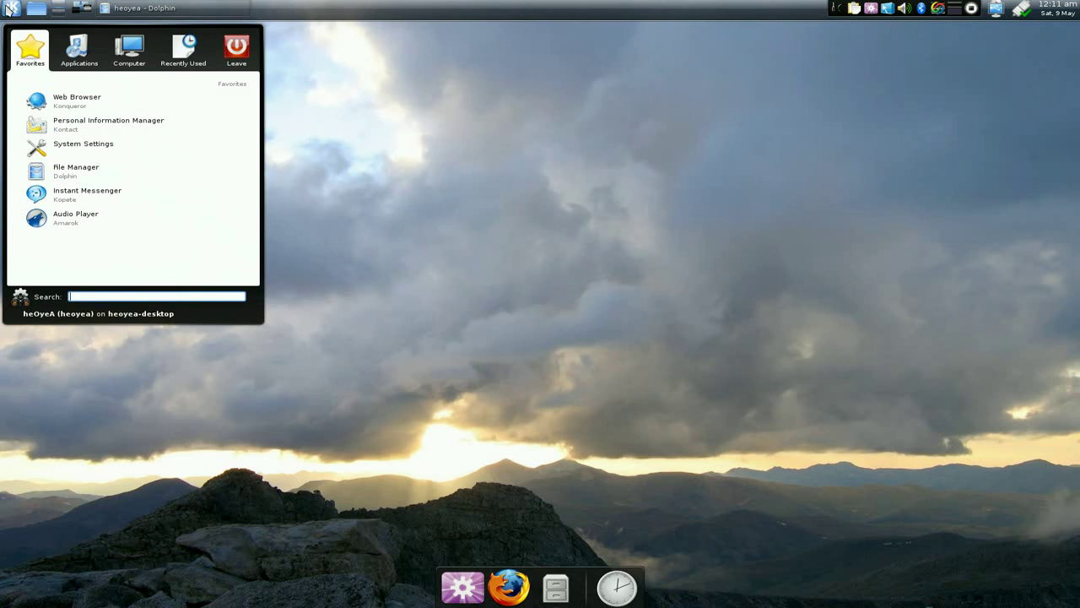
{"action": "left_click", "coordinate": [92, 150]}
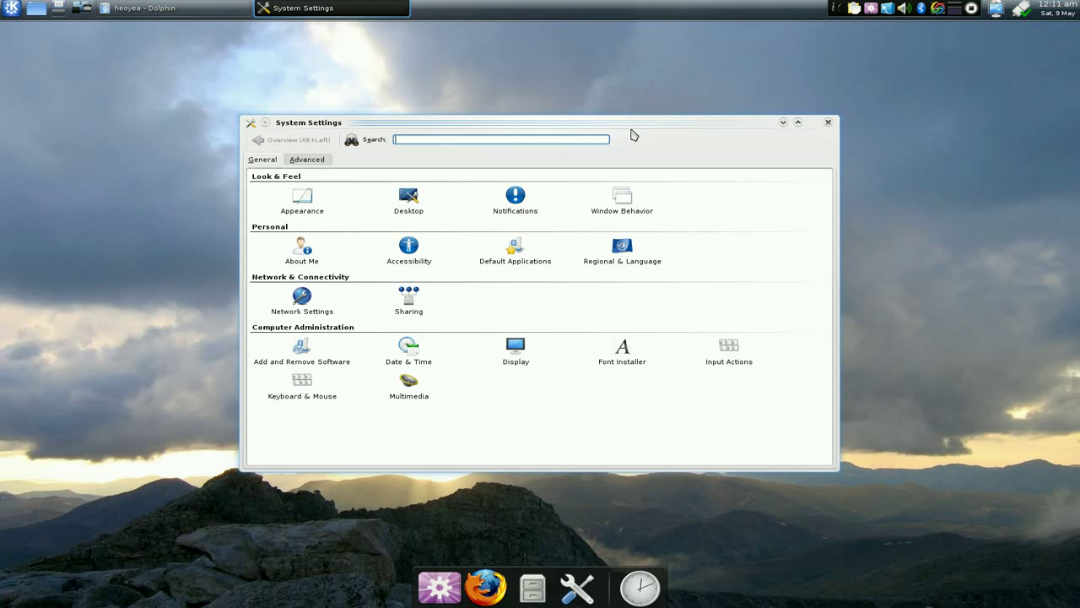
{"action": "left_click", "coordinate": [783, 123]}
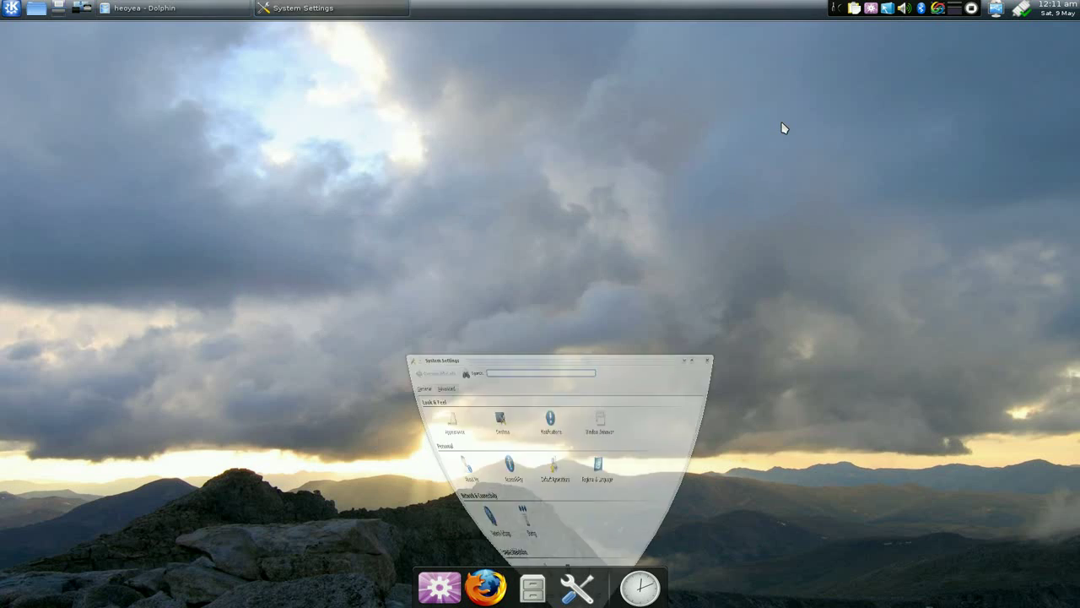
Step: In Dolphin, select the Library folder, clear the selection, then minimize Dolphin
{"action": "left_click", "coordinate": [539, 598]}
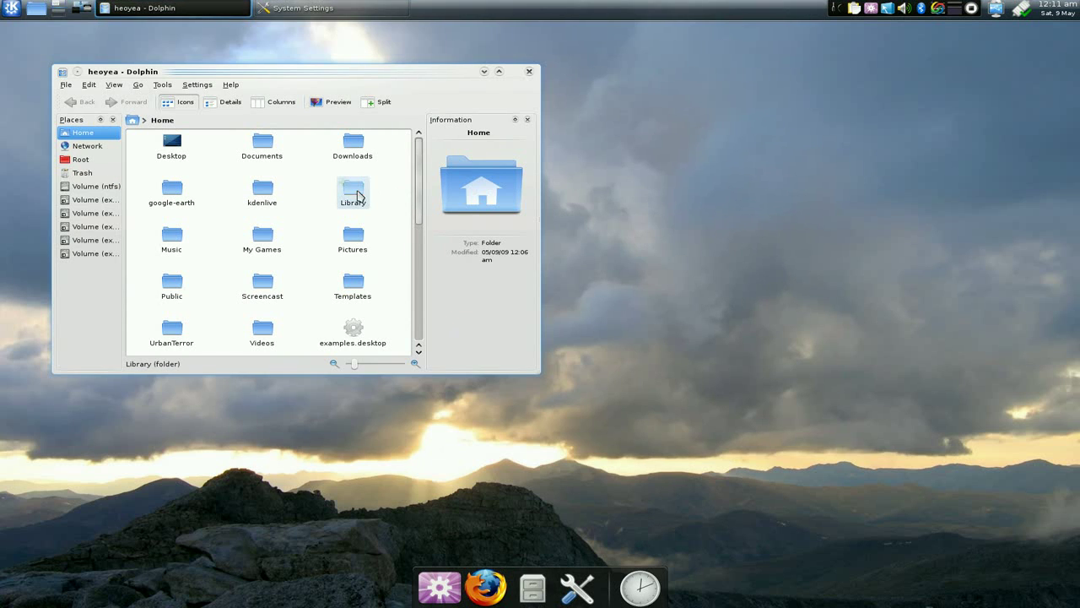
{"action": "mouse_move", "coordinate": [356, 196]}
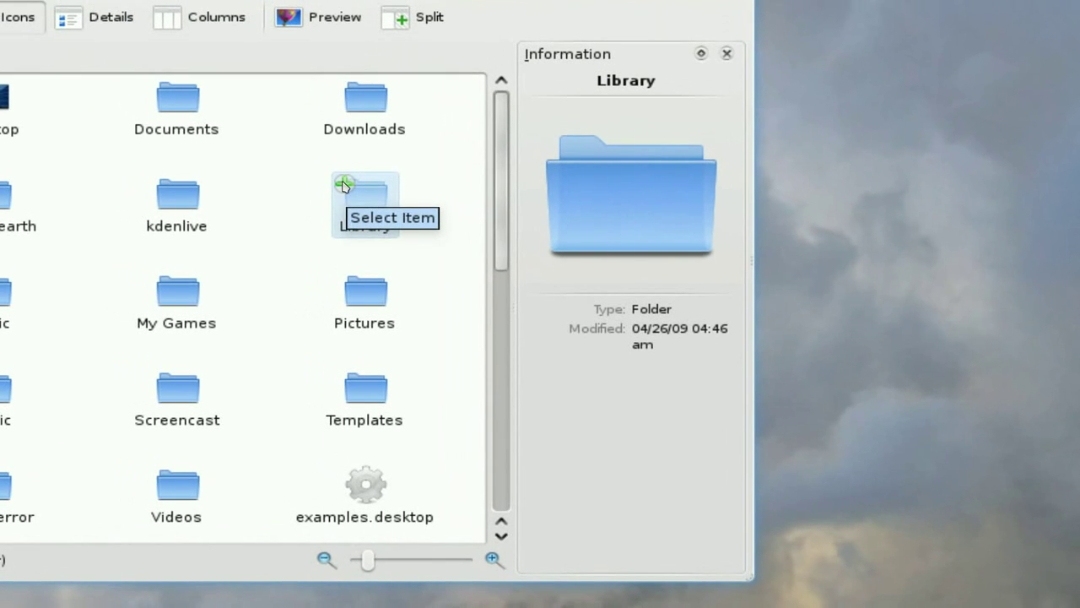
{"action": "left_click", "coordinate": [344, 185]}
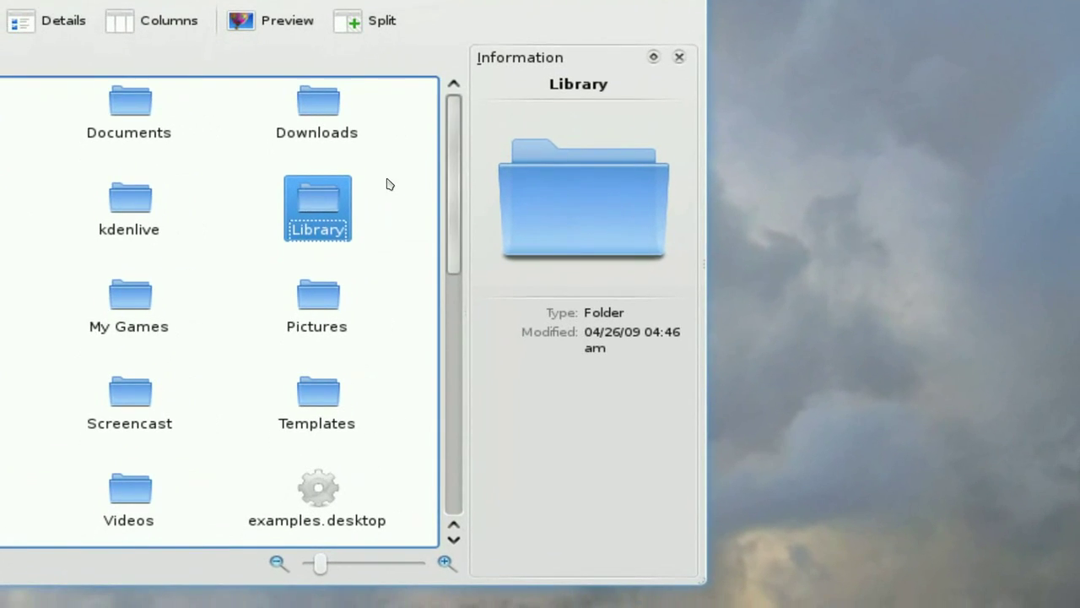
{"action": "left_click", "coordinate": [437, 179]}
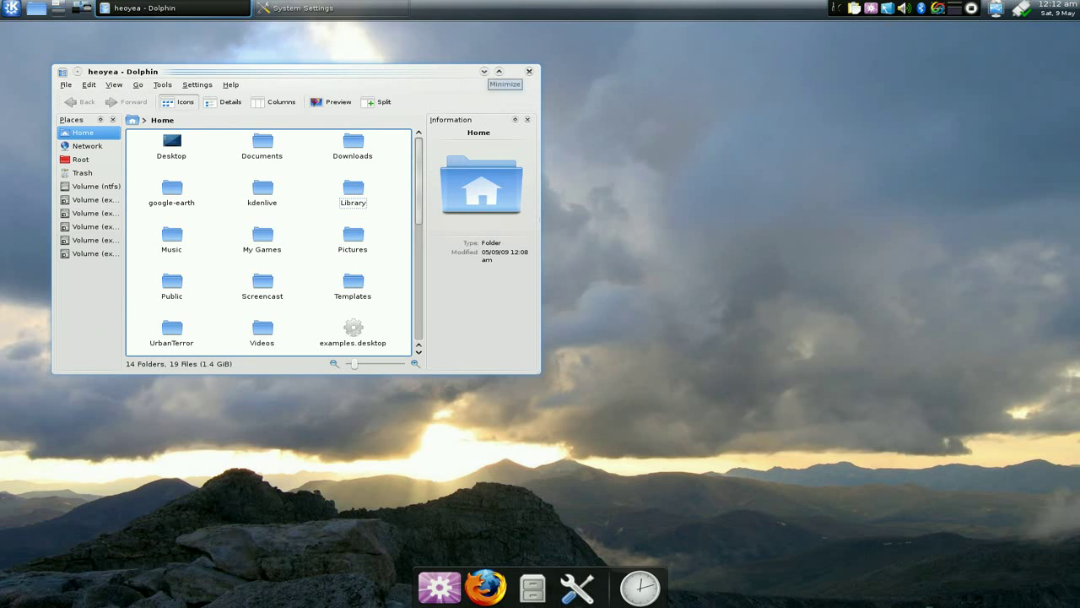
{"action": "left_click", "coordinate": [485, 75]}
Step: In Keyboard & Mouse > Mouse, choose 'Double-click to open files and folders'
{"action": "left_click", "coordinate": [574, 588]}
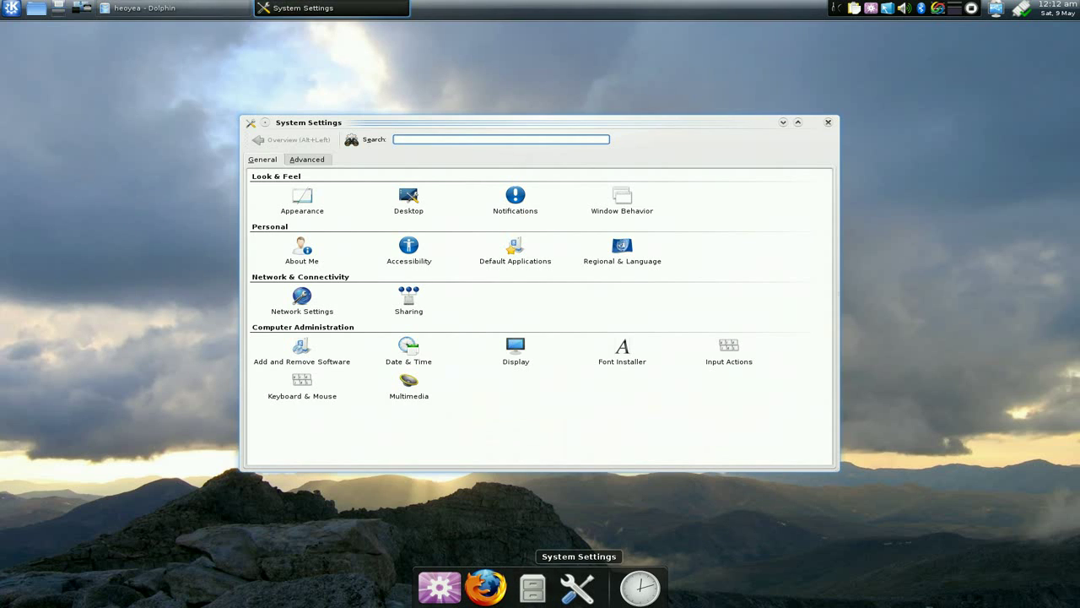
{"action": "left_click", "coordinate": [302, 396]}
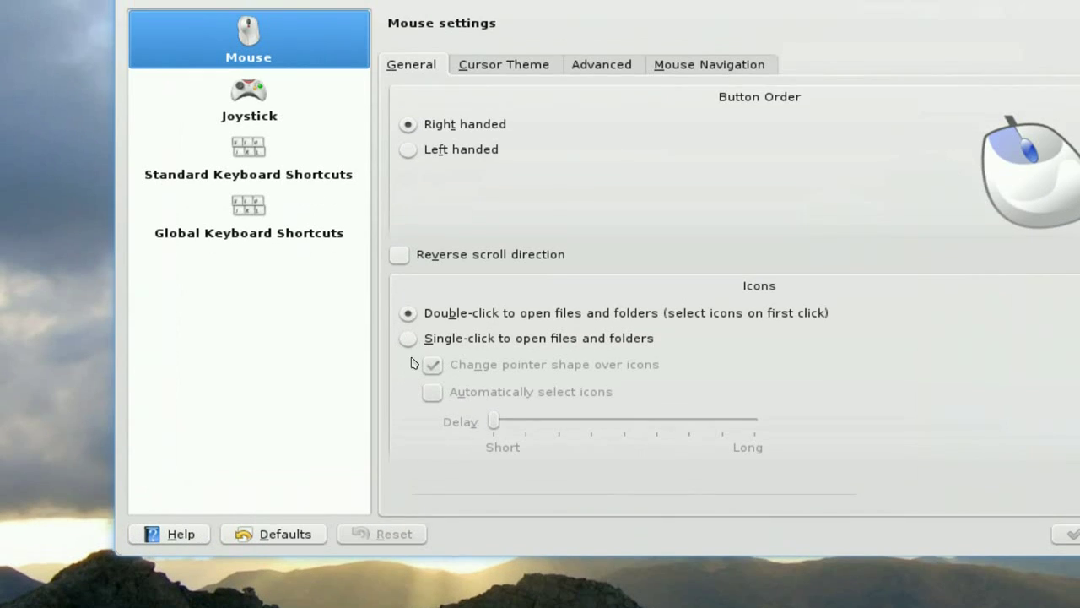
{"action": "left_click", "coordinate": [422, 314]}
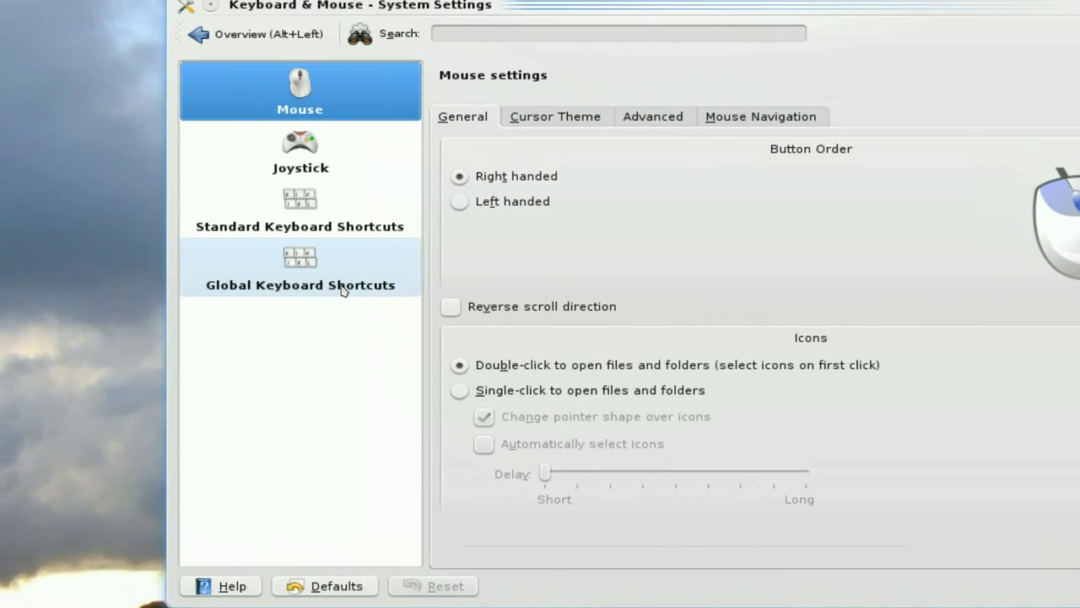
Step: Show KMix in Global Keyboard Shortcuts and expand the Decrease Volume entry
{"action": "key", "text": "ctrl+super"}
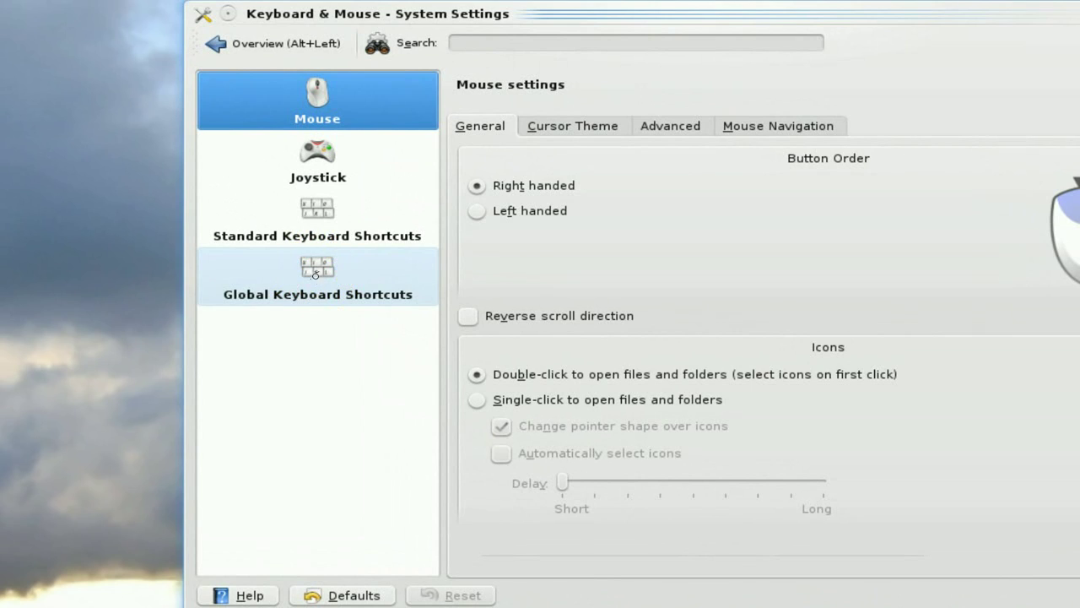
{"action": "left_click", "coordinate": [319, 277]}
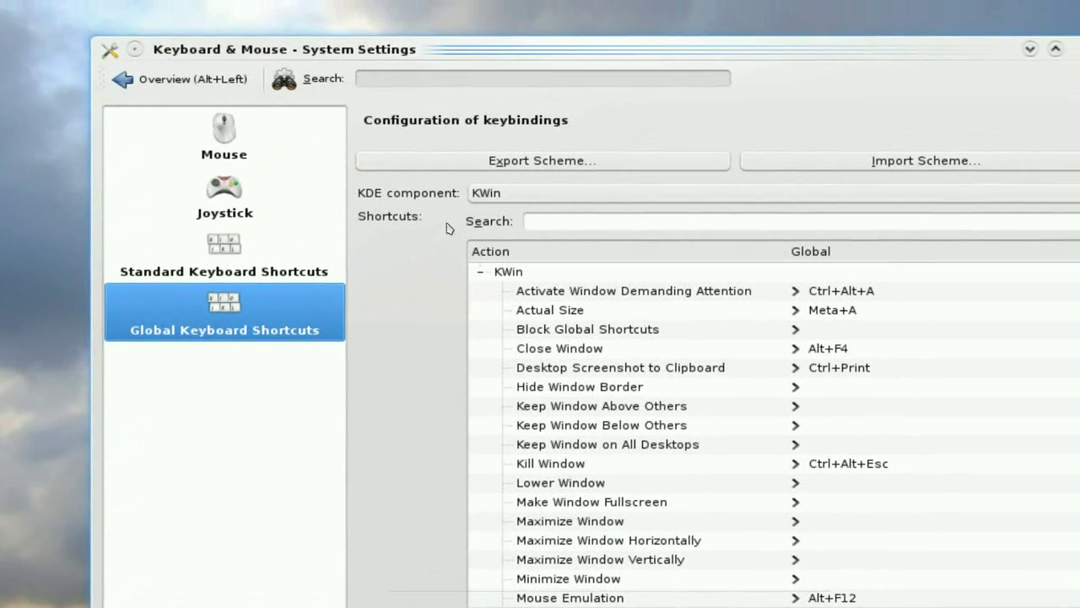
{"action": "key", "text": "ctrl+super"}
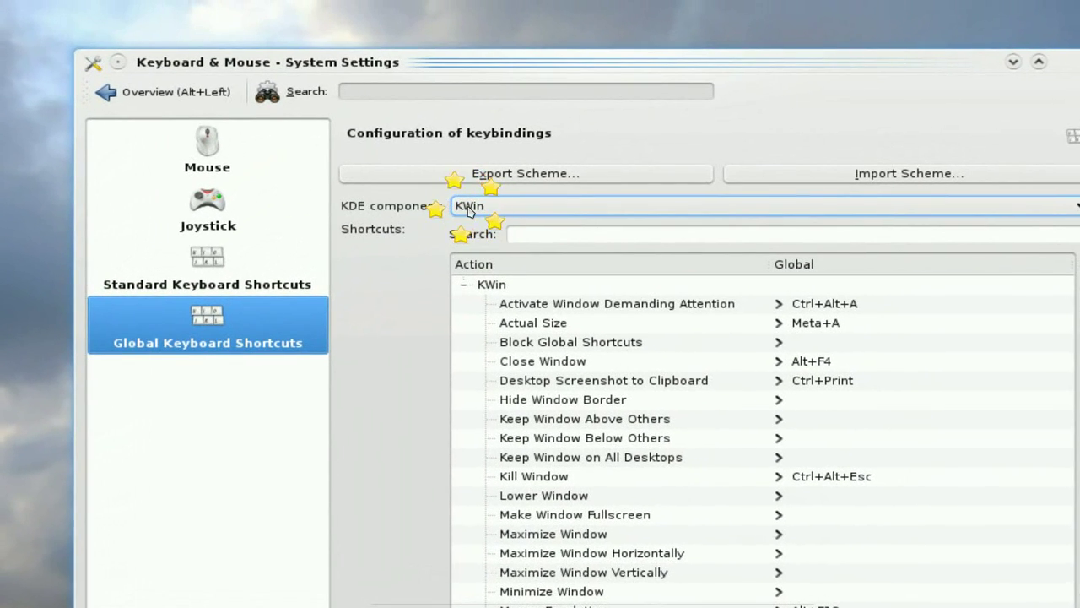
{"action": "left_click", "coordinate": [469, 207]}
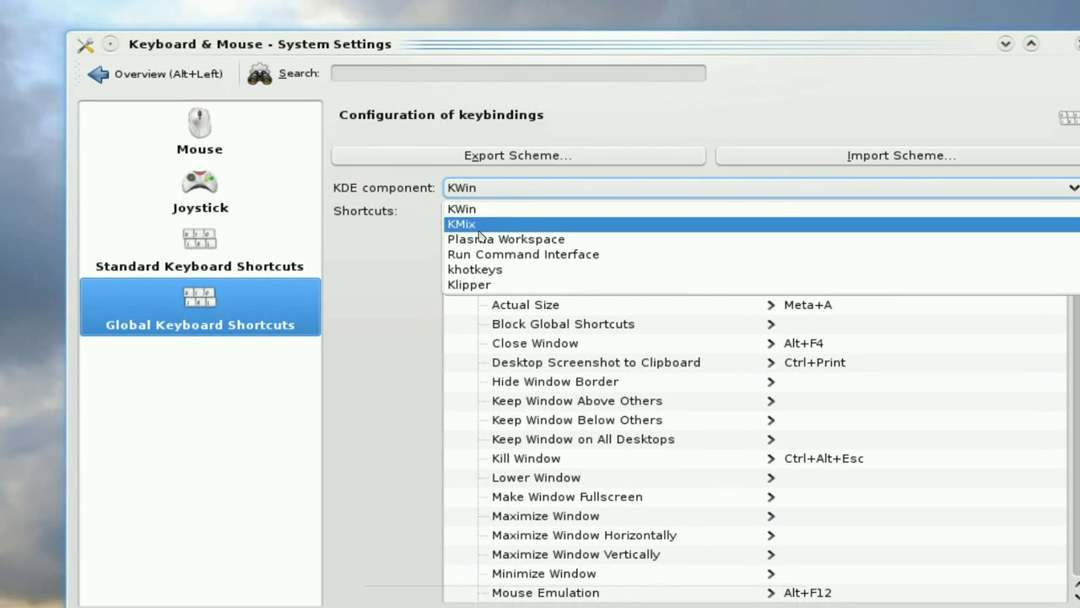
{"action": "left_click", "coordinate": [481, 224]}
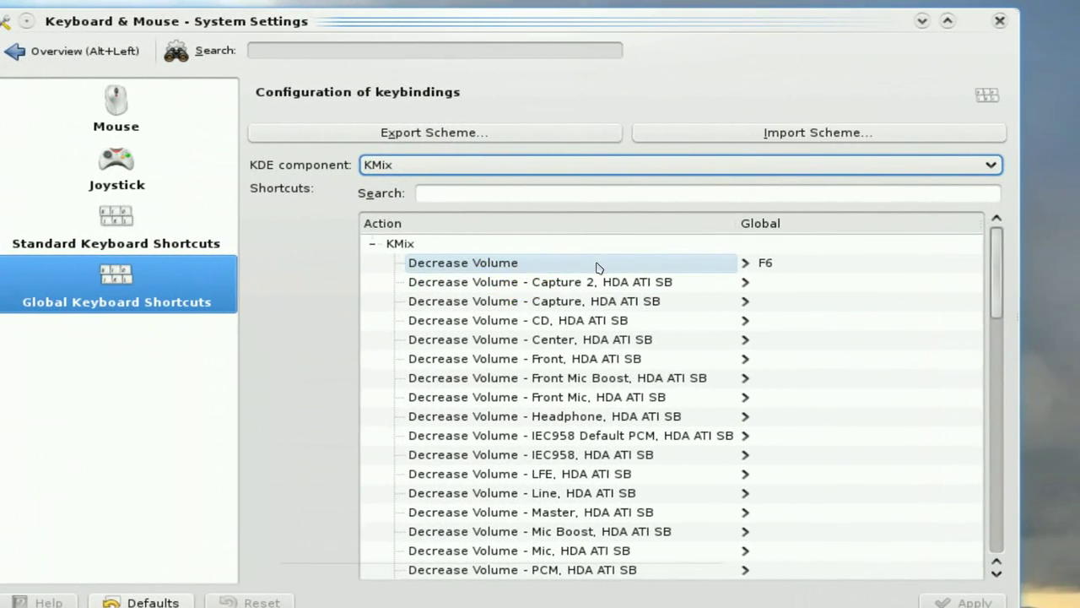
{"action": "left_click", "coordinate": [659, 266]}
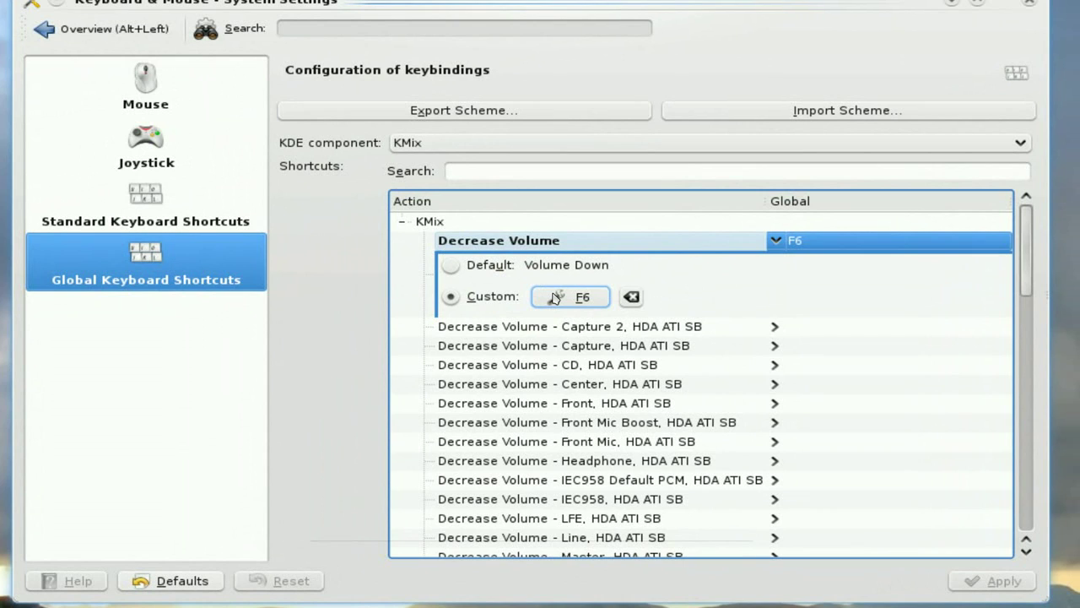
Step: Record F6 as Decrease Volume's custom shortcut, then press F6 to test it
{"action": "left_click", "coordinate": [555, 298]}
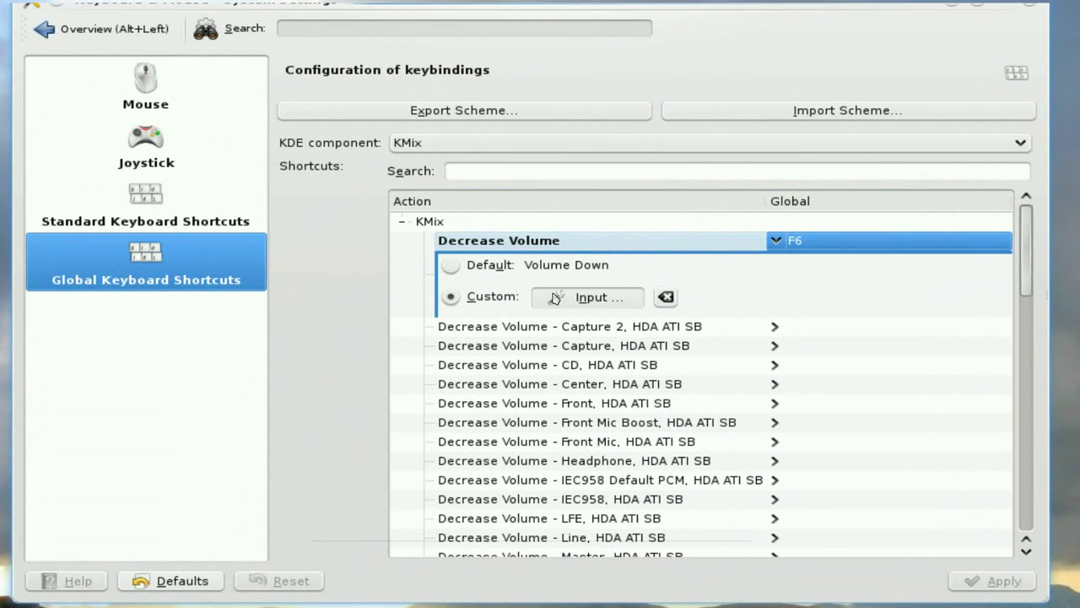
{"action": "key", "text": "F6"}
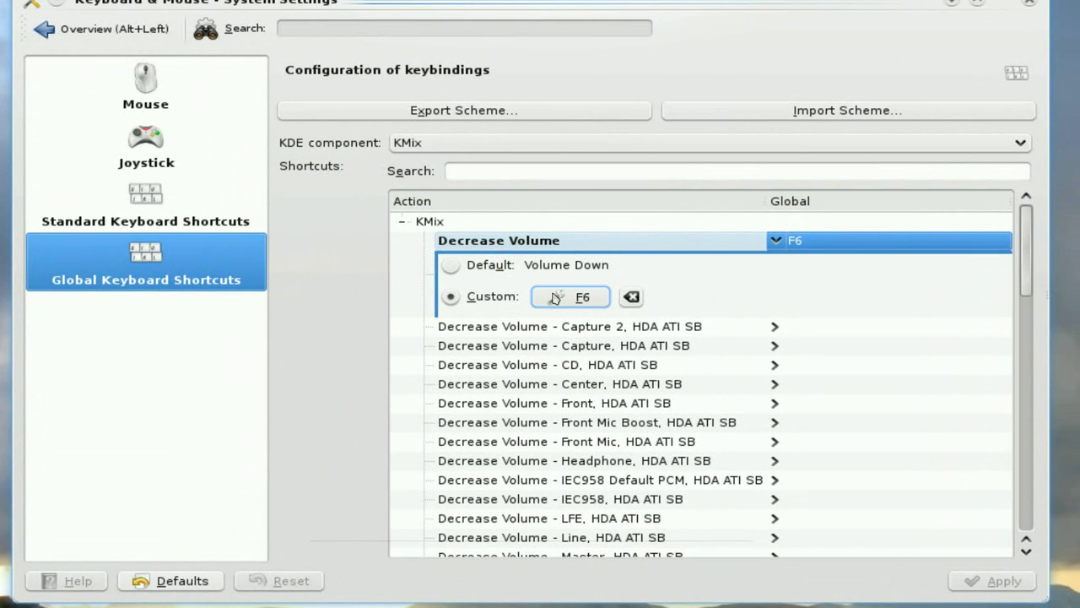
{"action": "key", "text": "F6"}
{"action": "key", "text": "F6"}
{"action": "key", "text": "F6"}
{"action": "key", "text": "F6"}
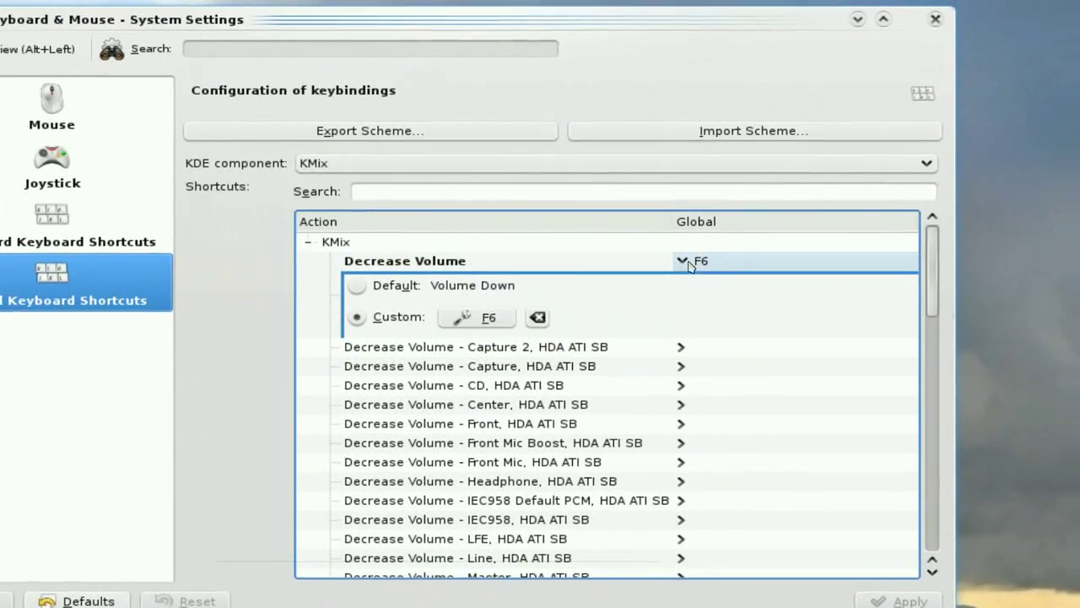
Step: Collapse Decrease Volume and scroll KMix shortcuts to check Increase Volume (F8) and Toggle Mute - Master (F7)
{"action": "left_click", "coordinate": [646, 263]}
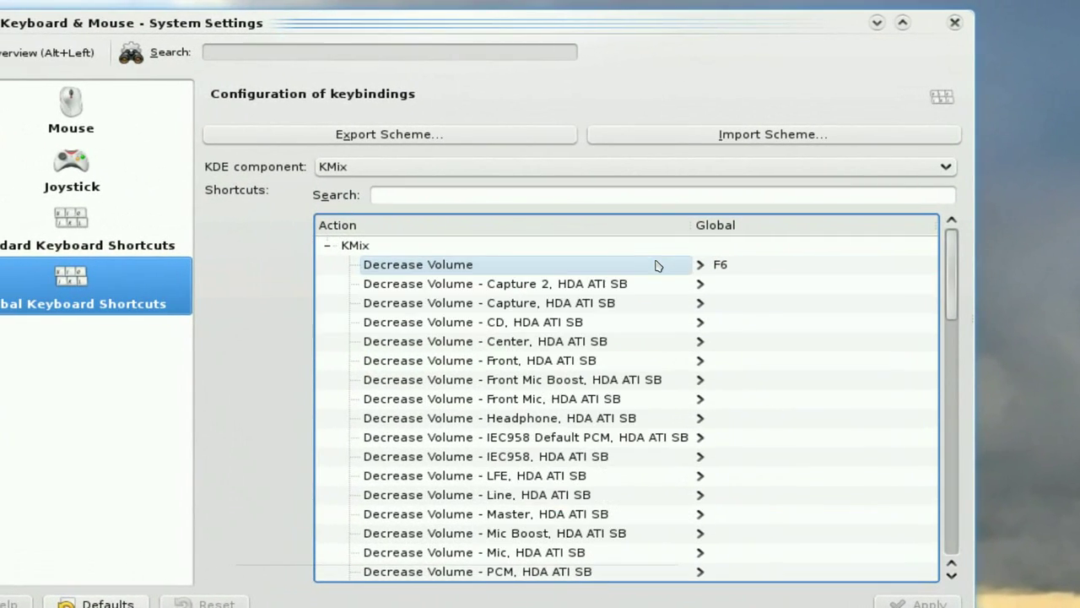
{"action": "scroll", "coordinate": [664, 300], "scroll_direction": "down", "scroll_amount": 1}
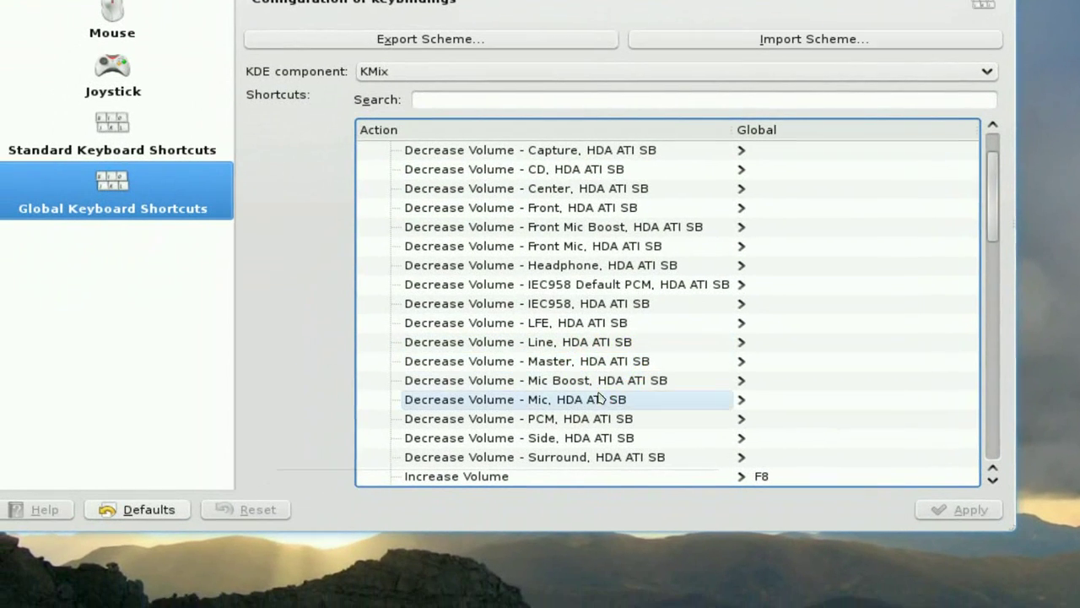
{"action": "left_click", "coordinate": [607, 420]}
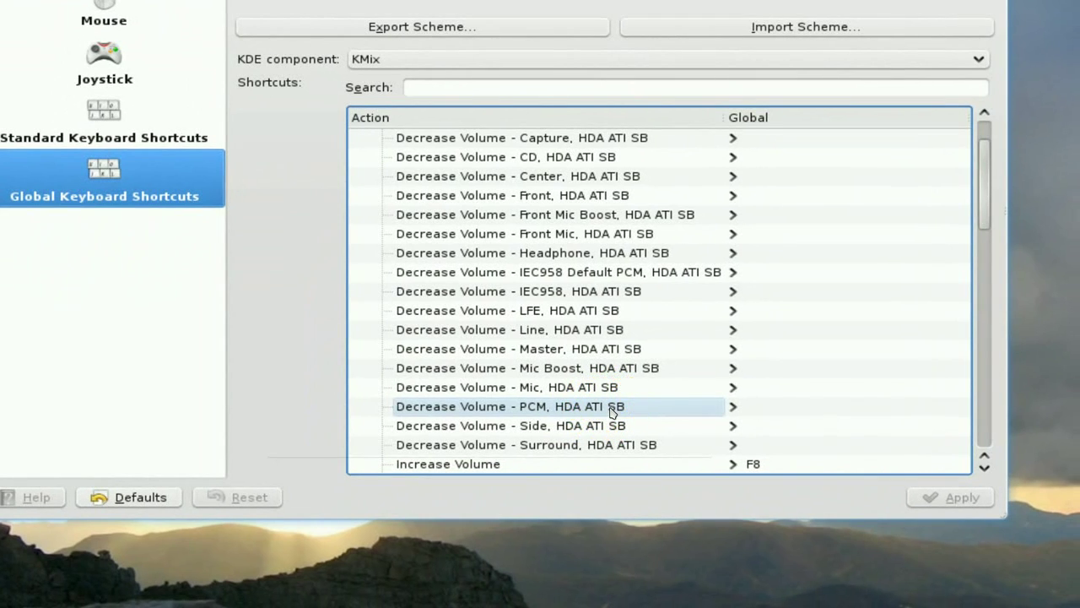
{"action": "scroll", "coordinate": [628, 393], "scroll_direction": "down", "scroll_amount": 2}
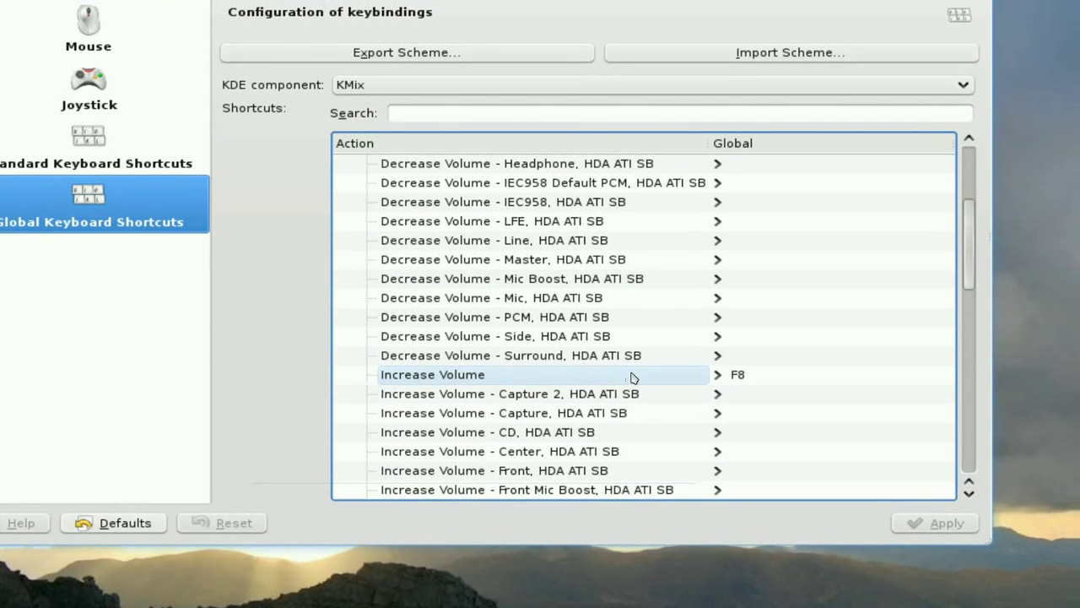
{"action": "left_click", "coordinate": [635, 364]}
{"action": "scroll", "coordinate": [635, 365], "scroll_direction": "down", "scroll_amount": 2}
{"action": "scroll", "coordinate": [634, 377], "scroll_direction": "down", "scroll_amount": 5}
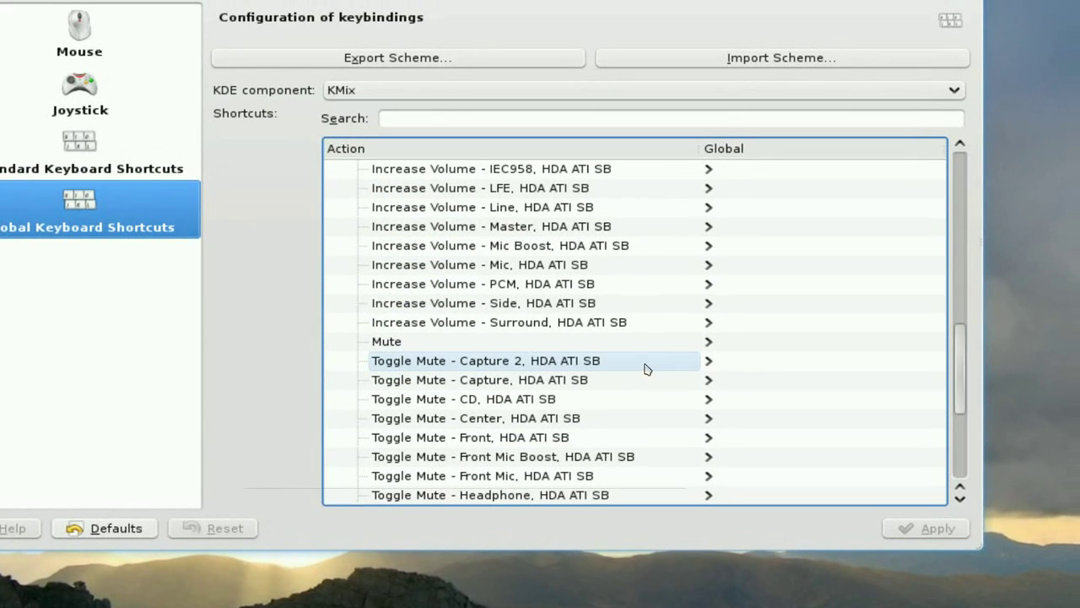
{"action": "scroll", "coordinate": [649, 365], "scroll_direction": "down", "scroll_amount": 3}
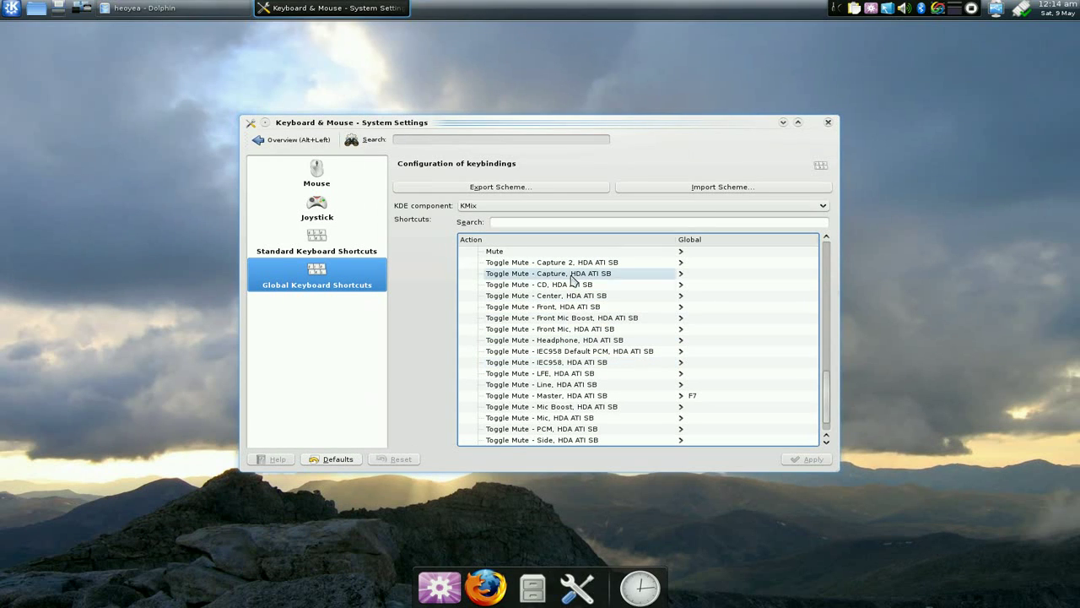
Step: In Window Behavior's Advanced tab, set window Placement to Centered
{"action": "left_click", "coordinate": [319, 142]}
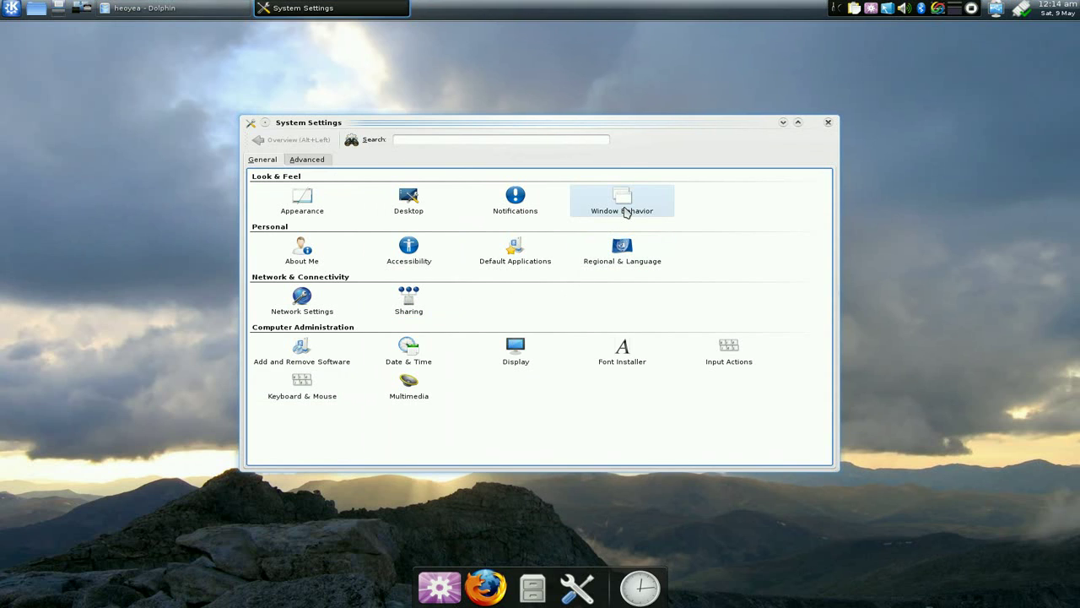
{"action": "left_click", "coordinate": [624, 211]}
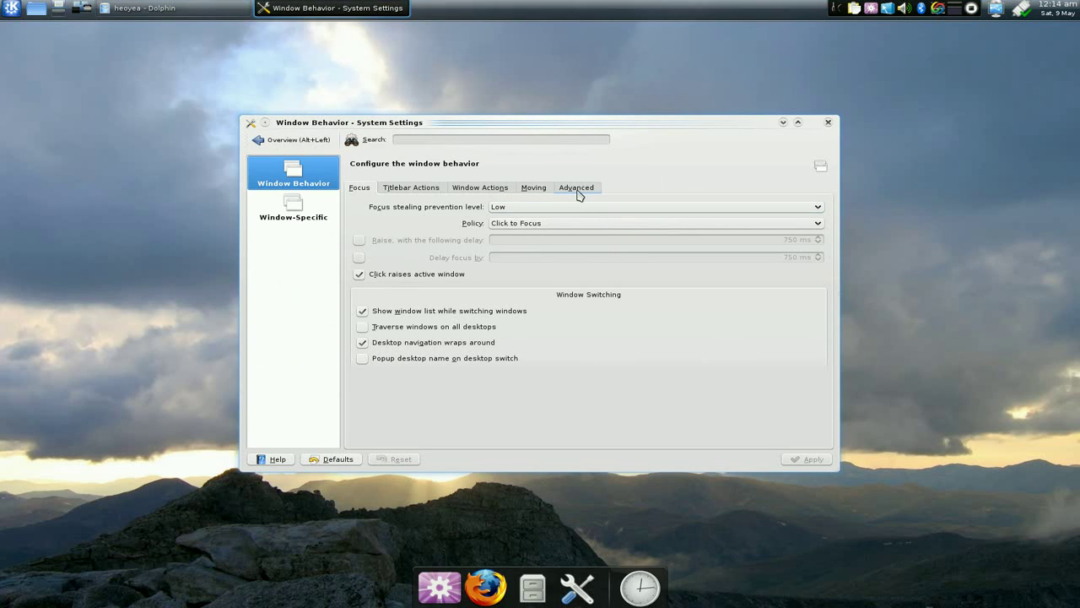
{"action": "left_click", "coordinate": [331, 184]}
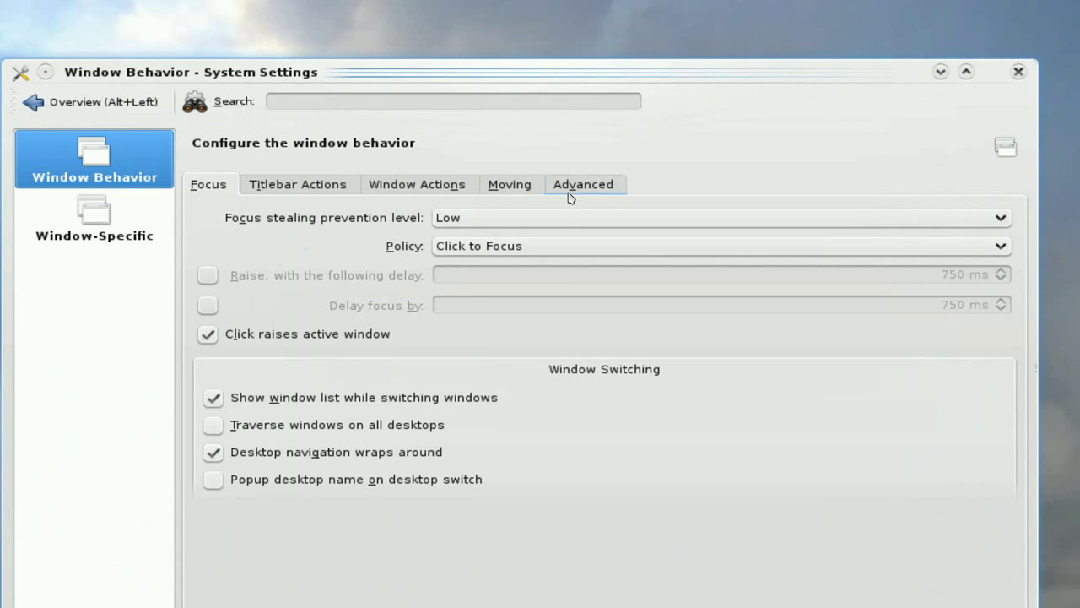
{"action": "left_click", "coordinate": [570, 194]}
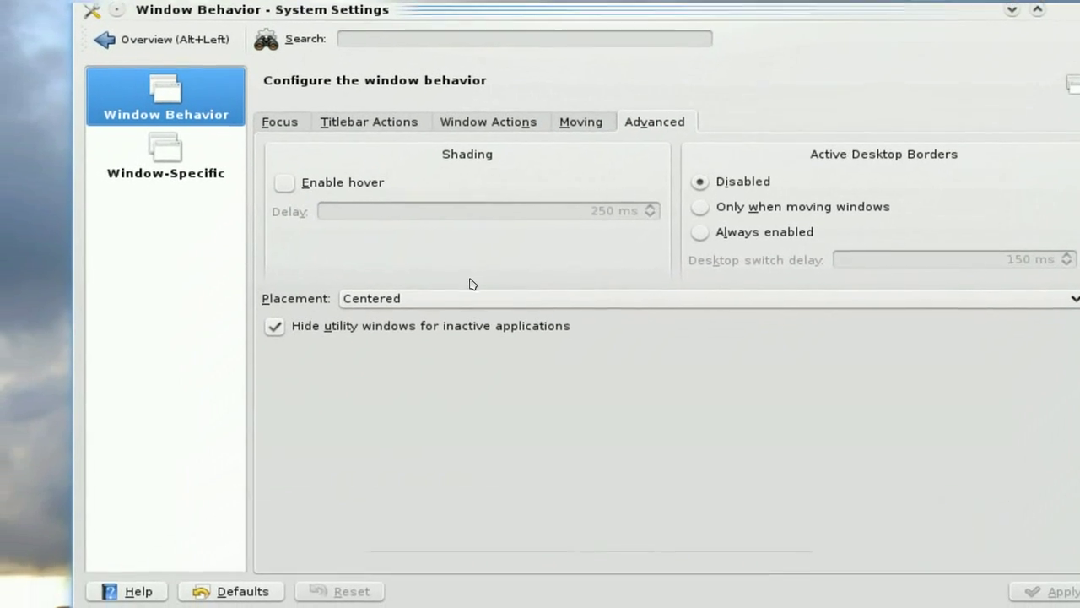
{"action": "left_click", "coordinate": [454, 292]}
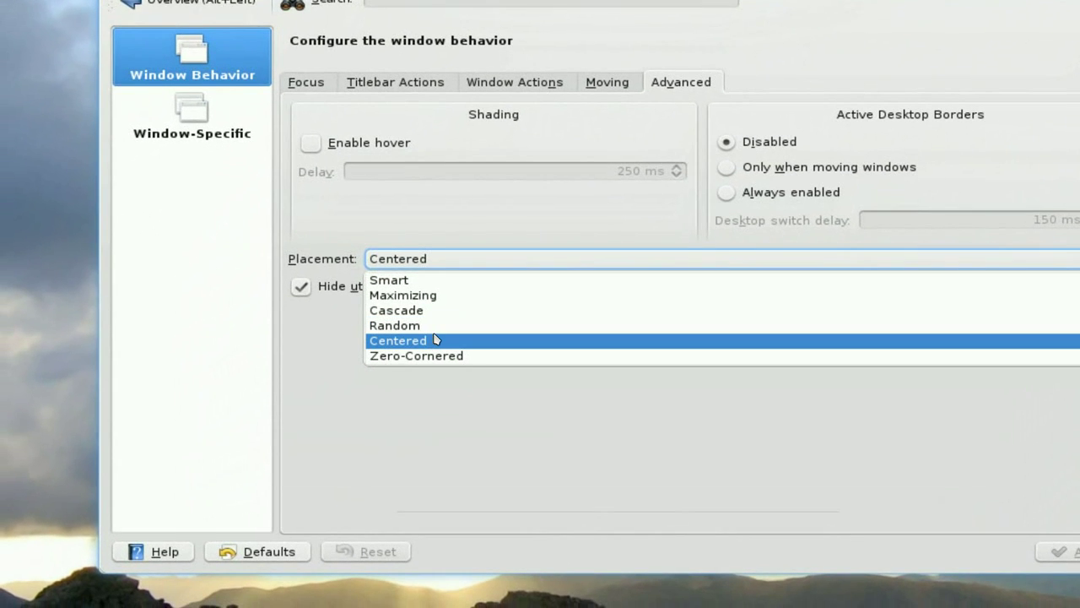
{"action": "left_click", "coordinate": [432, 337]}
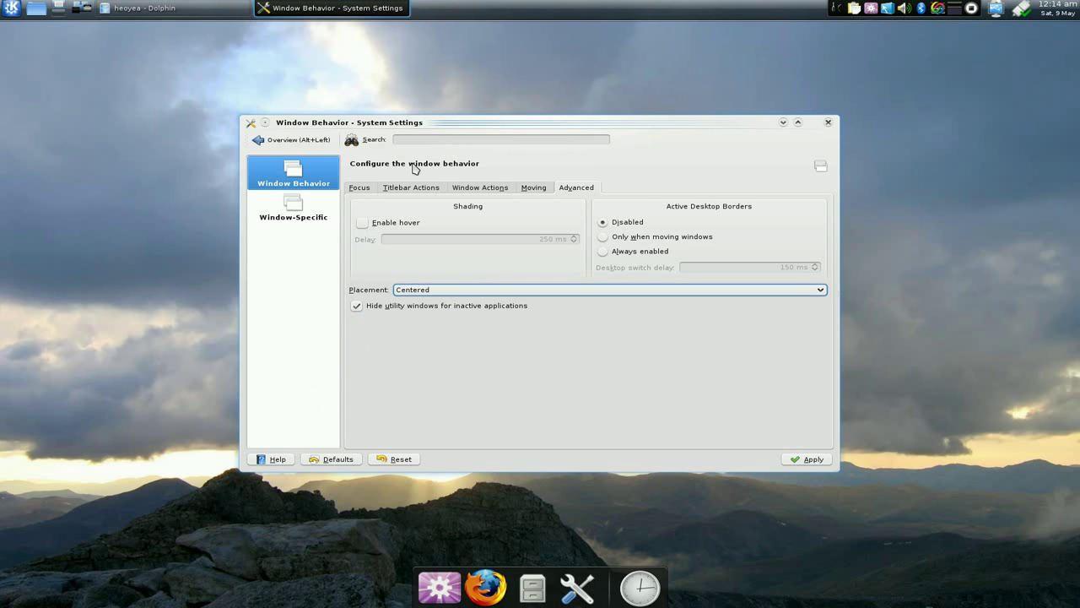
Step: Return to the settings overview, discarding the unsaved window behaviour changes
{"action": "left_click", "coordinate": [298, 142]}
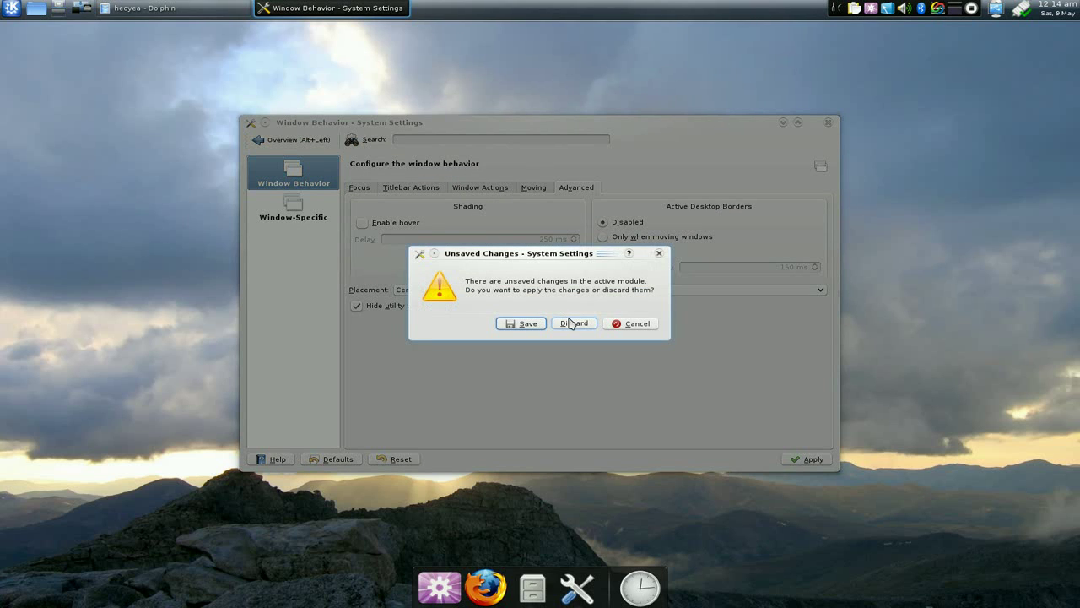
{"action": "left_click", "coordinate": [573, 323]}
{"action": "left_click", "coordinate": [571, 323]}
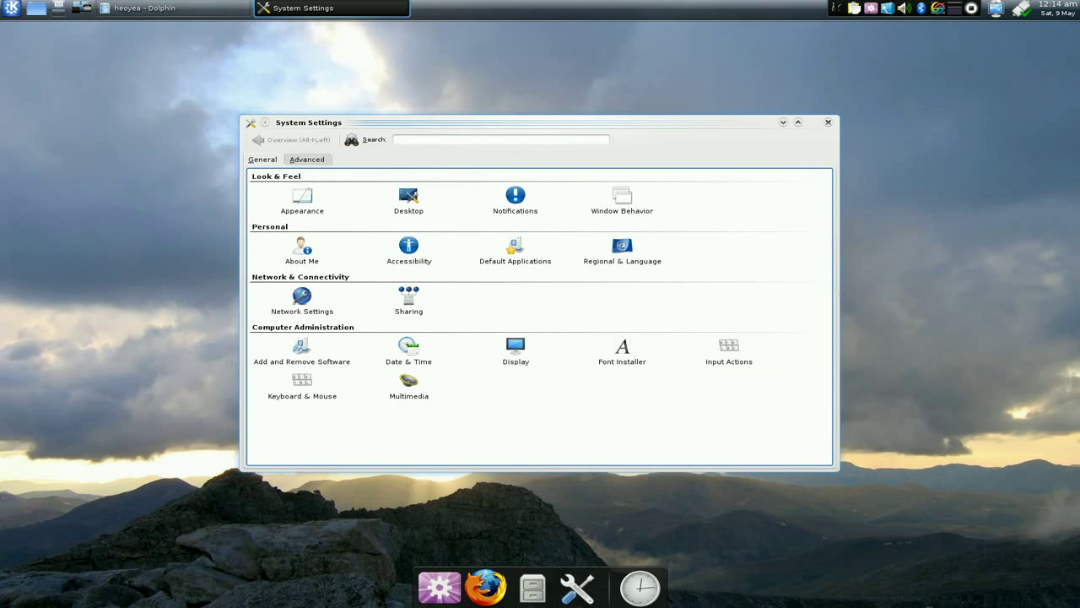
Step: Switch between the Advanced and General categories, then minimize System Settings
{"action": "left_click", "coordinate": [320, 163]}
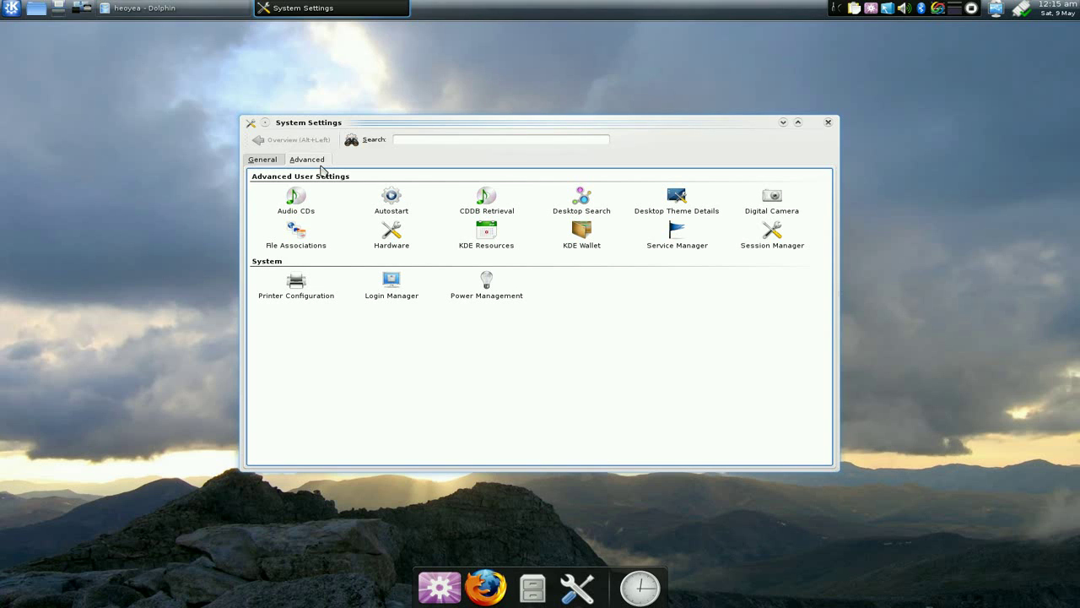
{"action": "left_click", "coordinate": [276, 163]}
{"action": "left_click", "coordinate": [784, 122]}
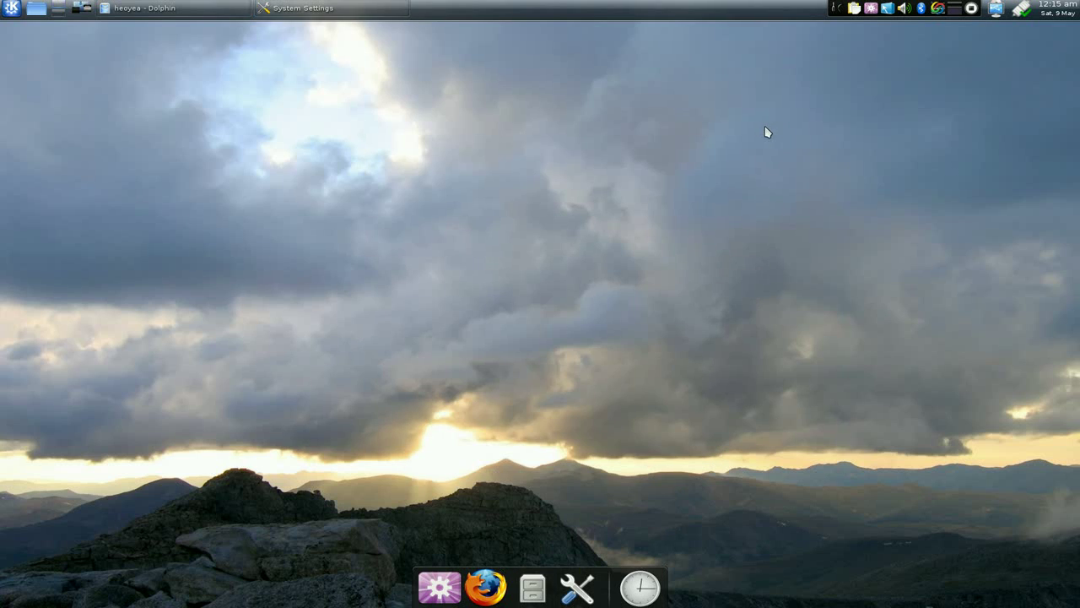